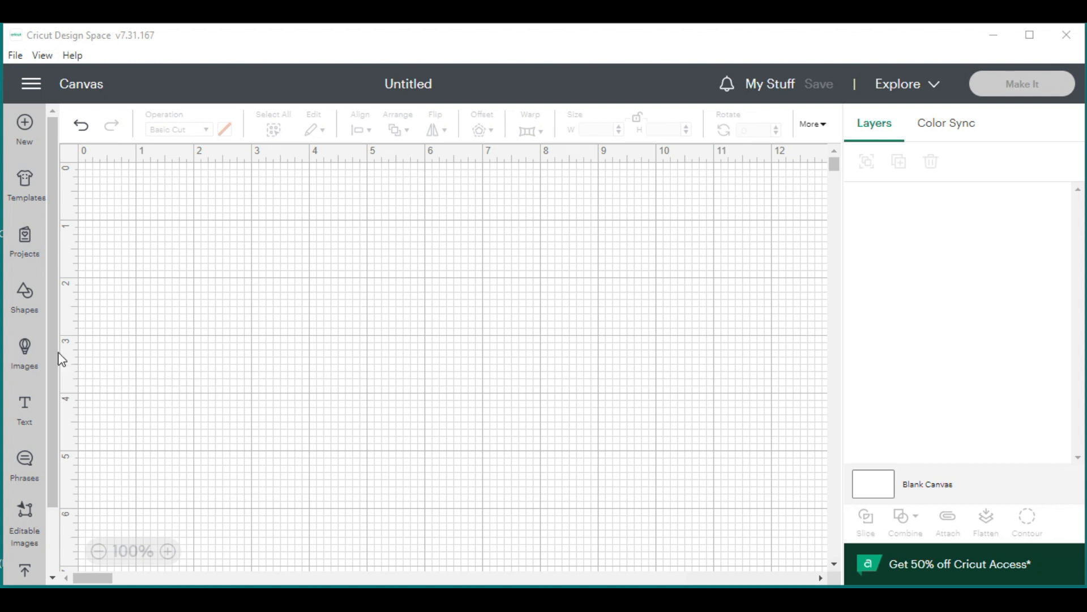
Add the garden tools wheelbarrow image from the recent uploads to the canvas
drag(56, 352, 64, 385)
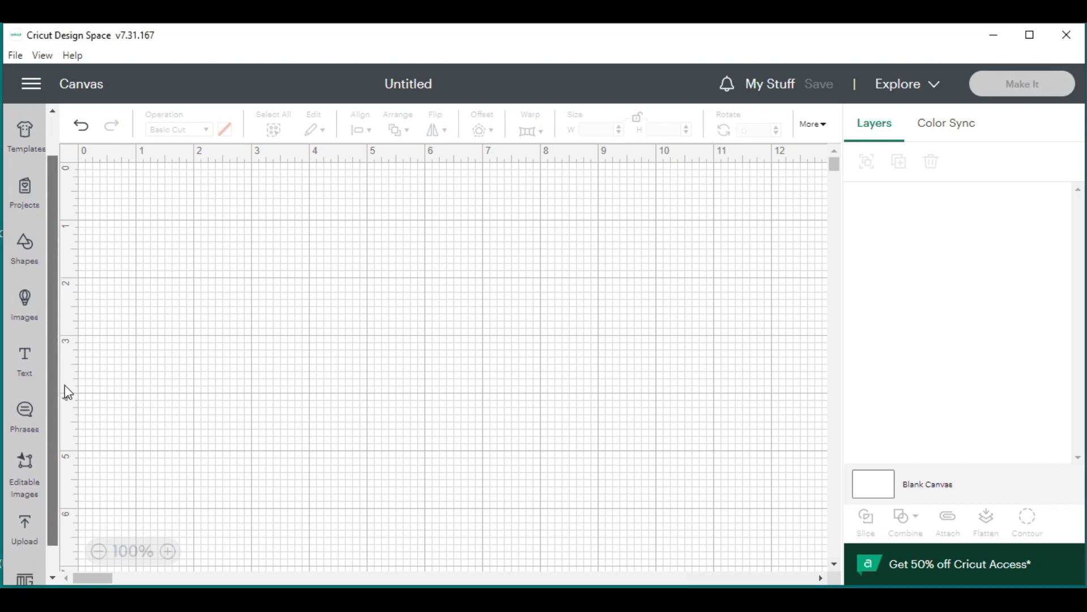
click(28, 532)
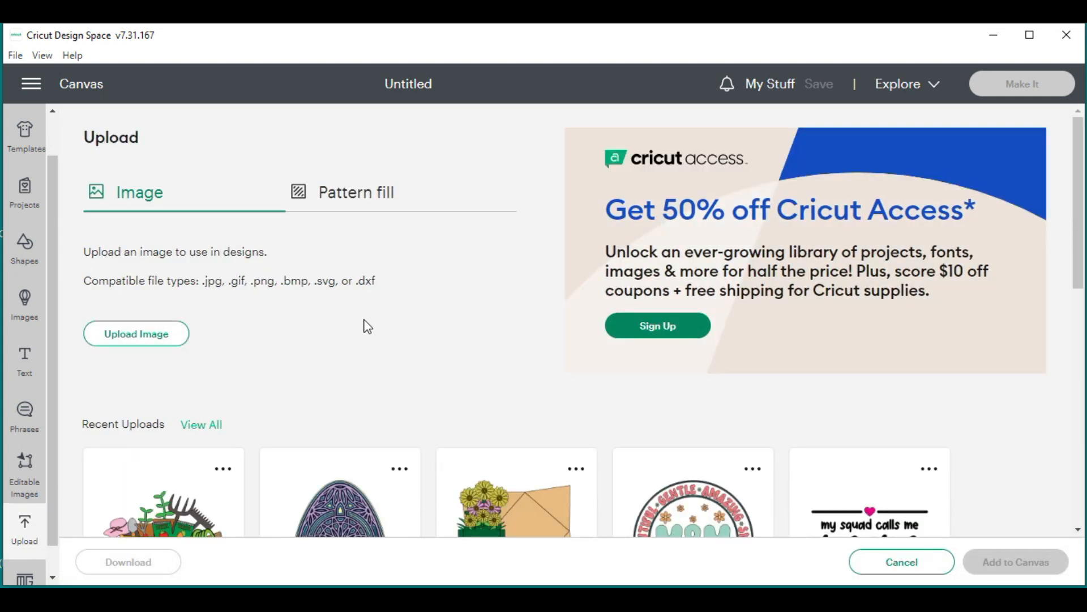
click(139, 340)
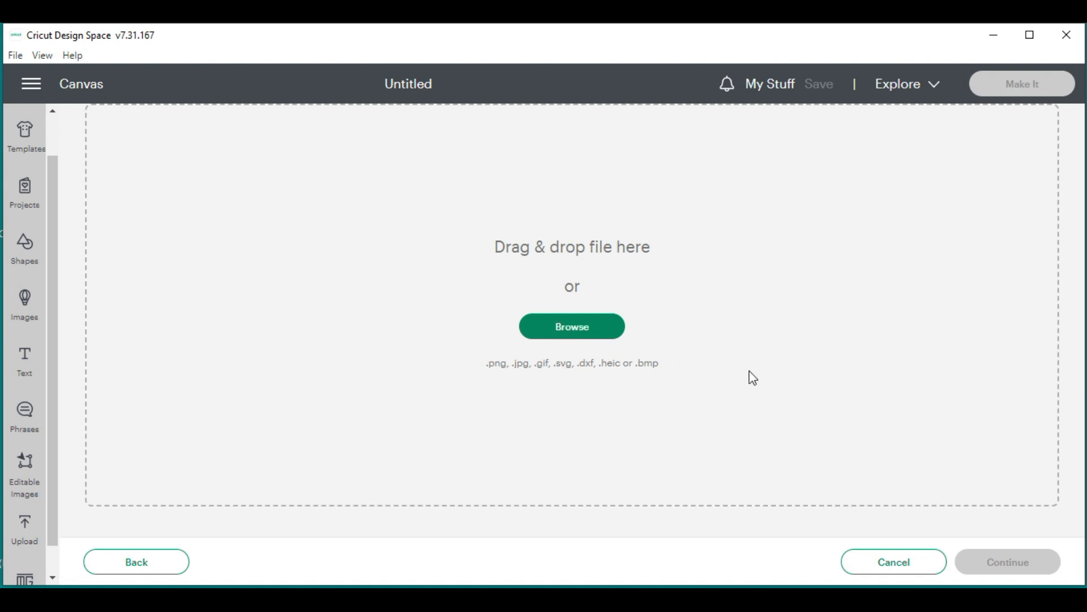
click(141, 565)
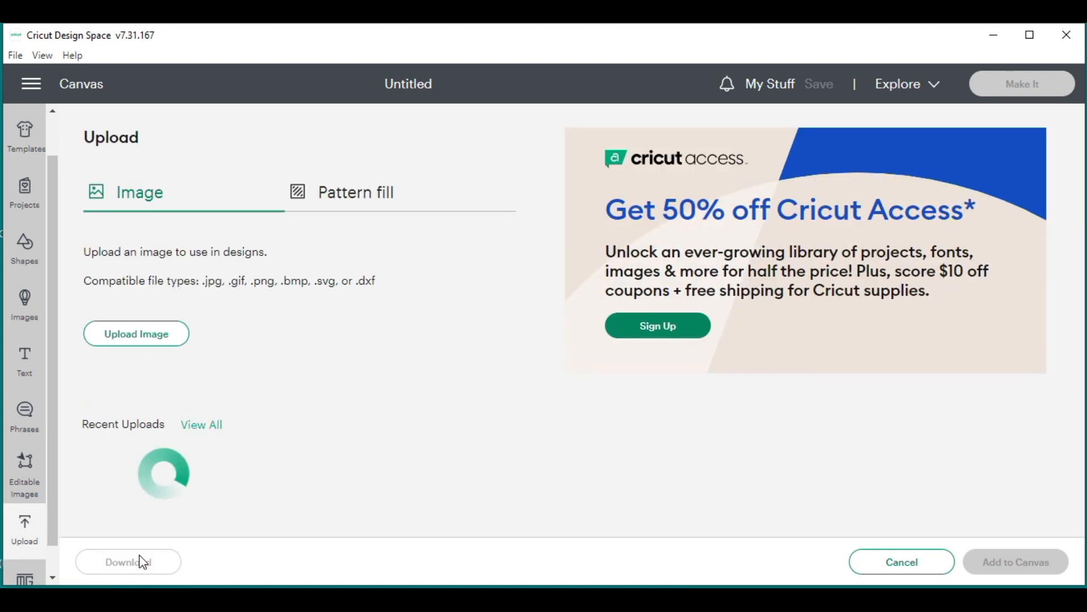
scroll(237, 357, down, 1)
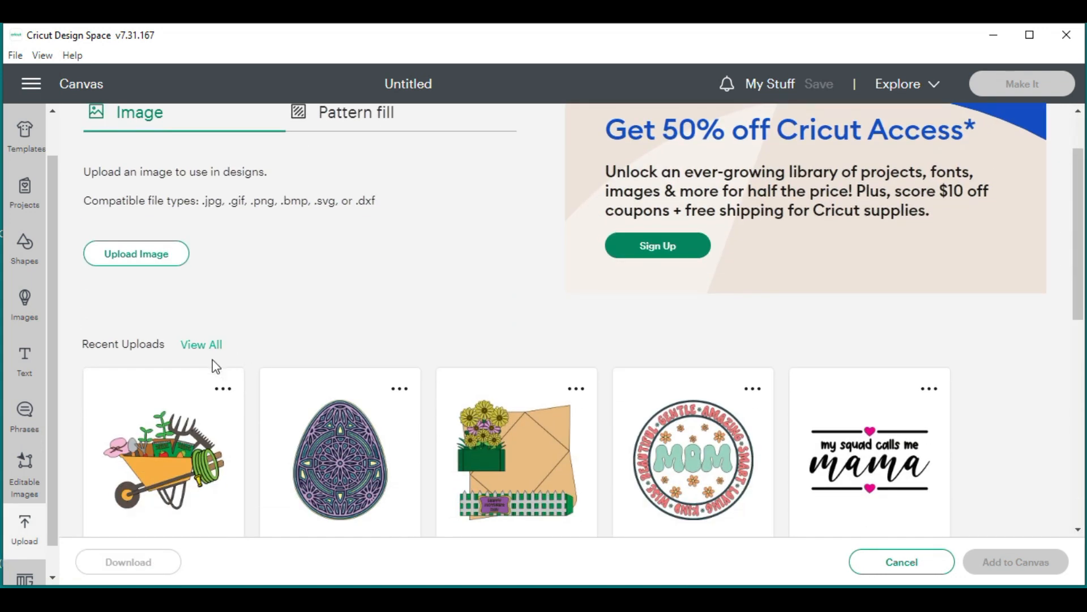
click(150, 396)
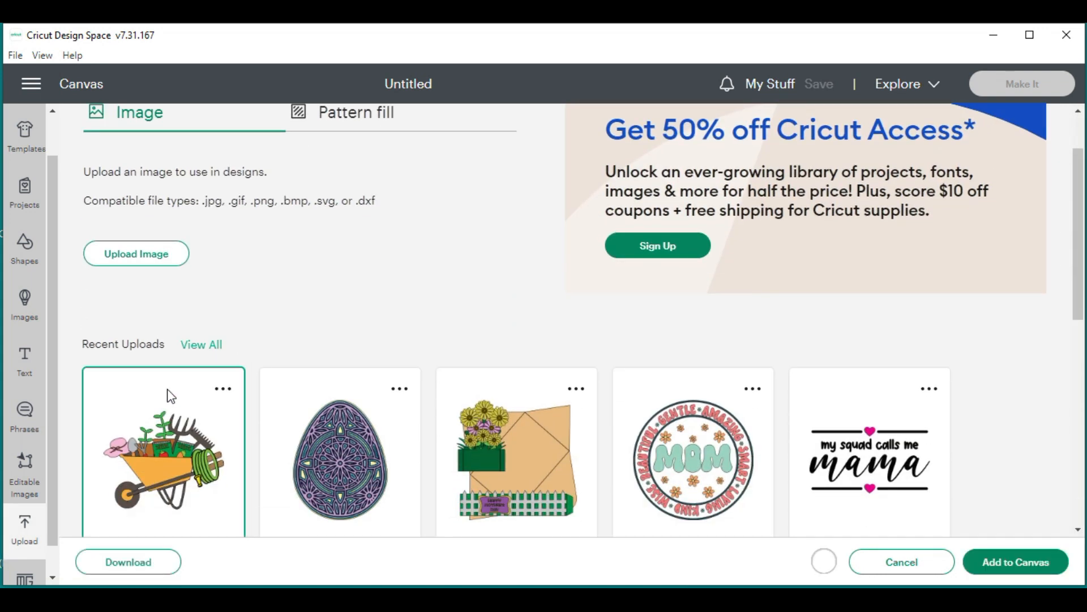
click(1006, 561)
click(1006, 561)
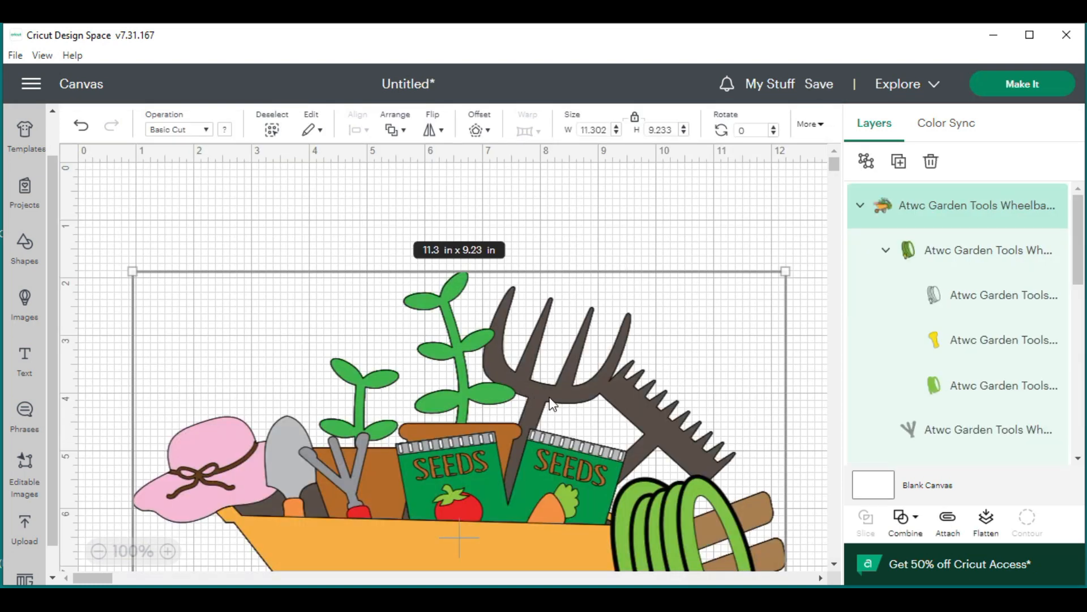
Move the wheelbarrow design to the upper-left corner of the canvas grid and ungroup it
drag(561, 399, 512, 286)
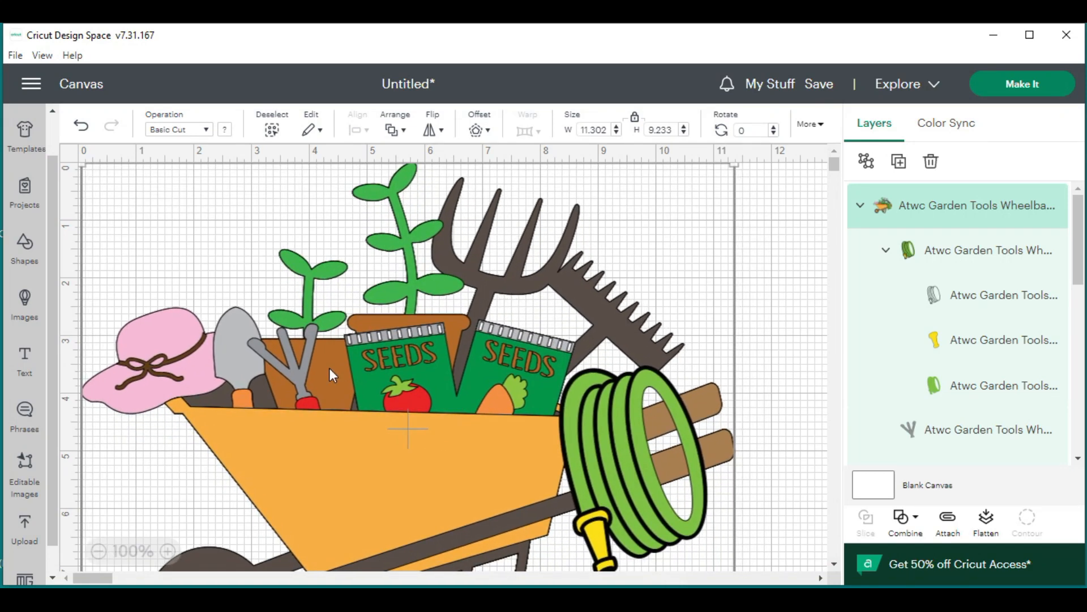
click(98, 552)
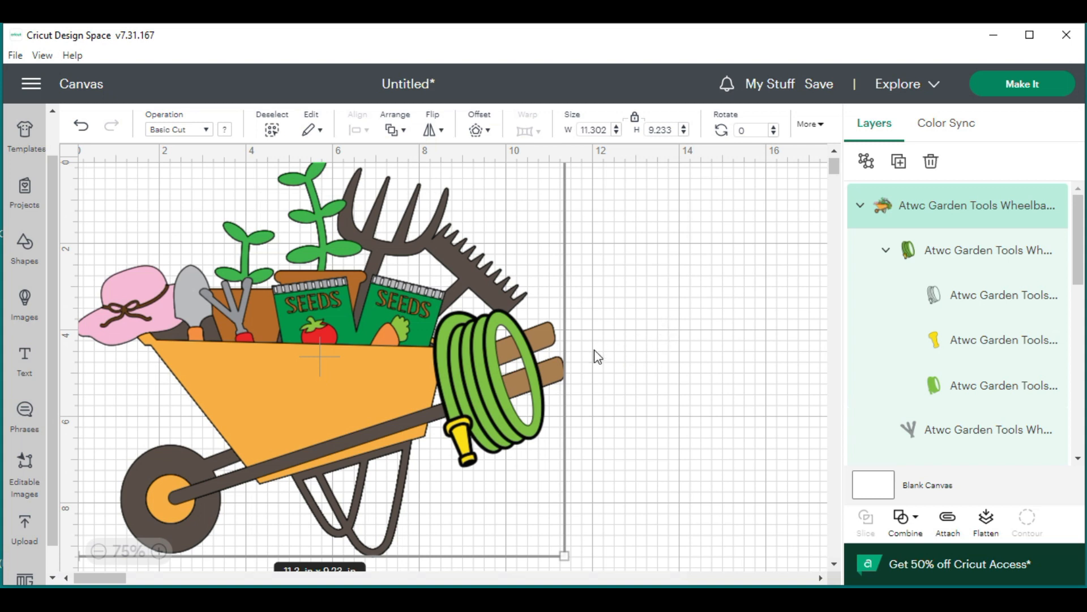
click(867, 164)
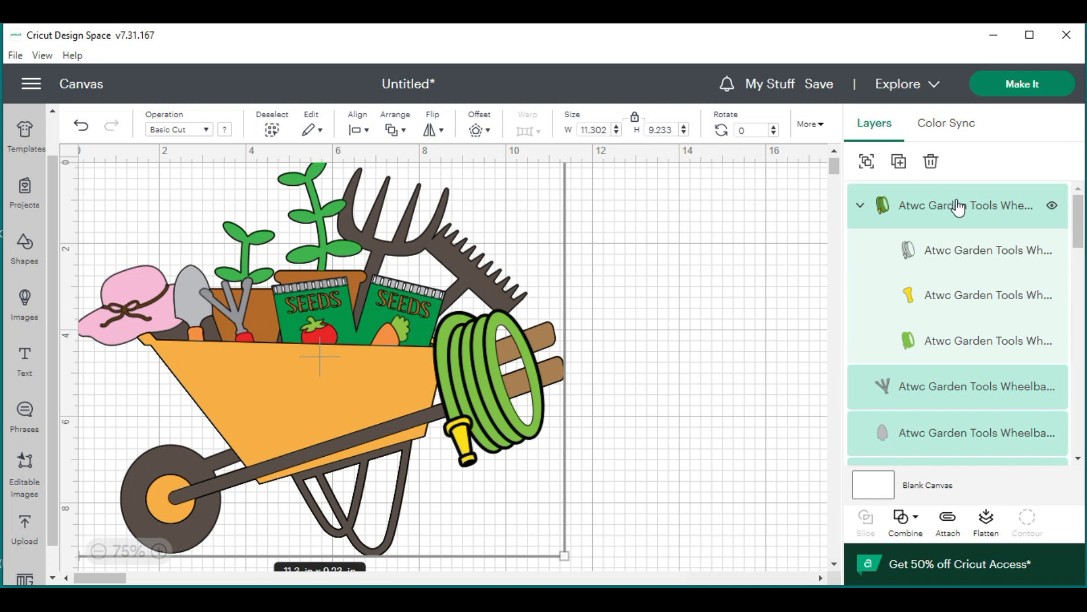
Hide the green hose group and the grey hand fork and trowel head layers of the wheelbarrow design
click(1053, 211)
scroll(1040, 292, down, 2)
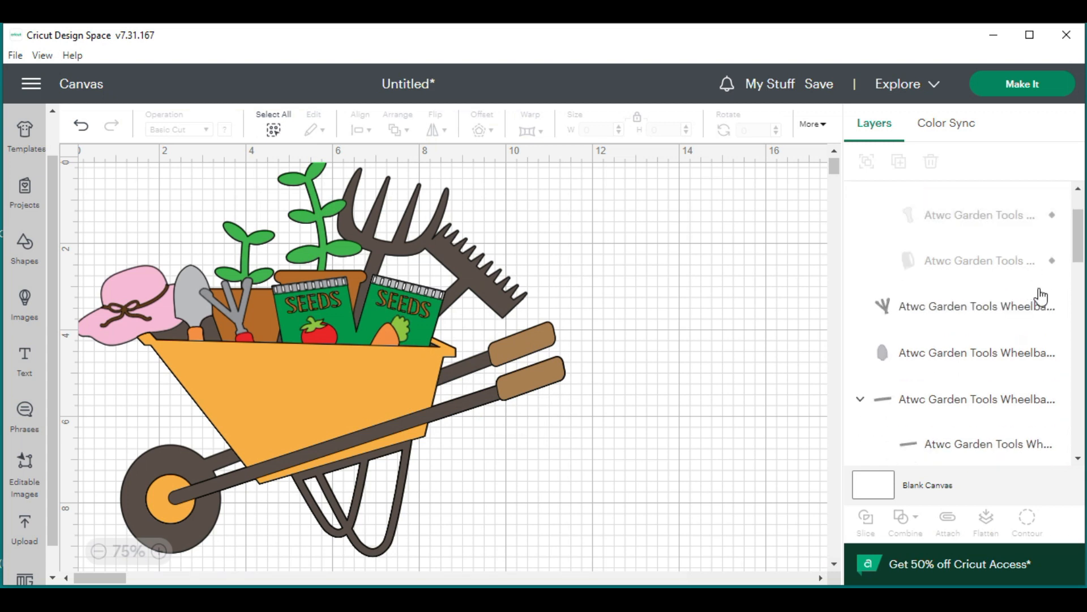
mouse_move(1052, 312)
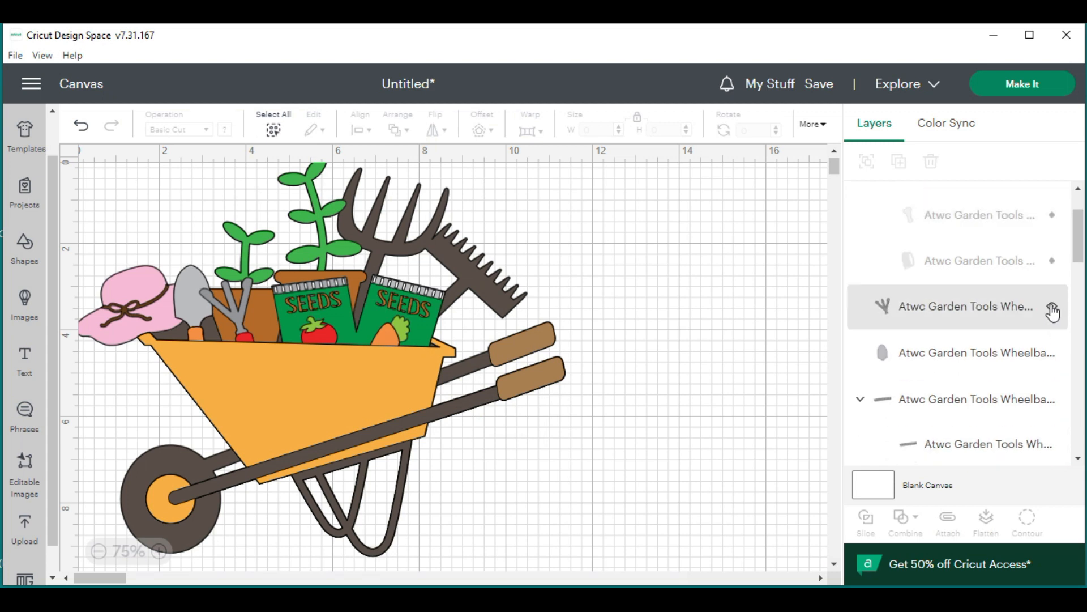
click(1052, 308)
click(1052, 353)
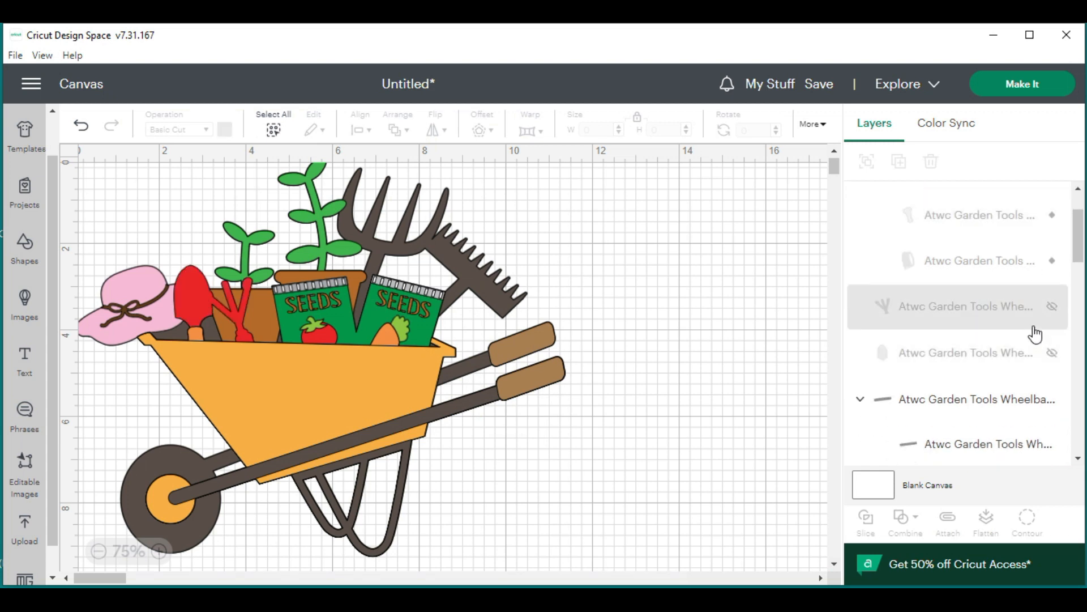
Hide the two grey strip groups along the tops of the seed packets
scroll(1035, 335, down, 3)
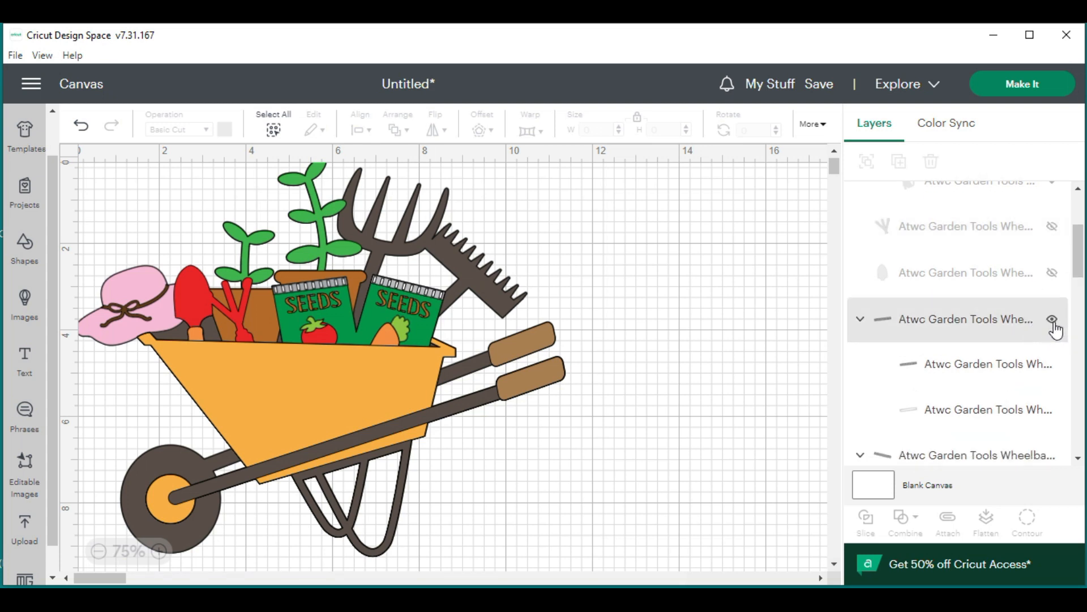
click(1053, 321)
scroll(1029, 314, down, 3)
click(1051, 377)
Hide the layer group with the wheelbarrow's brown grips, long handle and leg frame
scroll(1019, 357, down, 1)
scroll(1013, 349, down, 3)
scroll(1019, 345, down, 2)
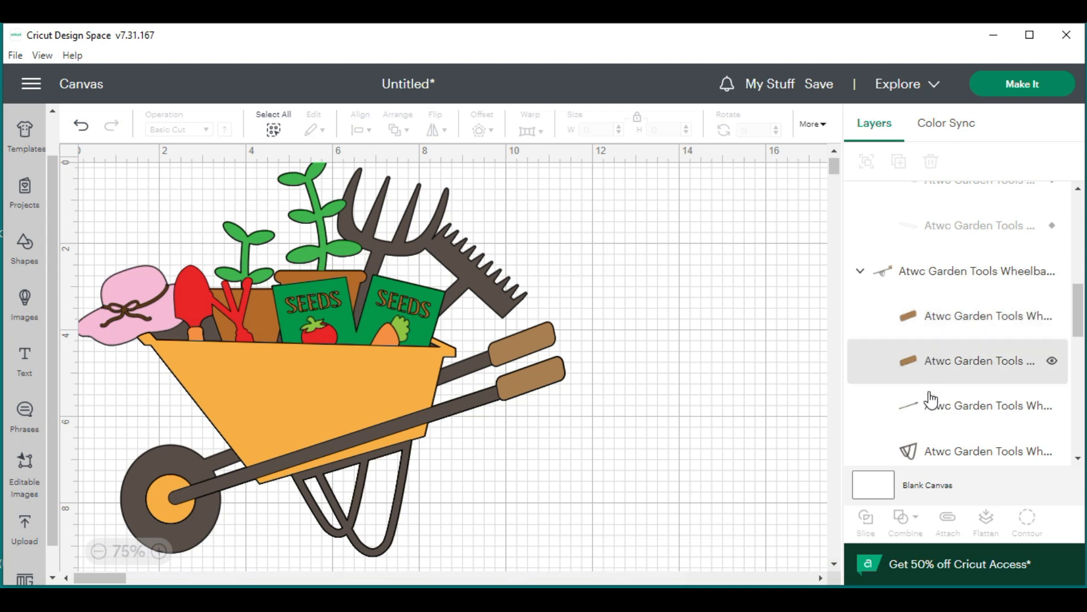
scroll(1078, 329, down, 1)
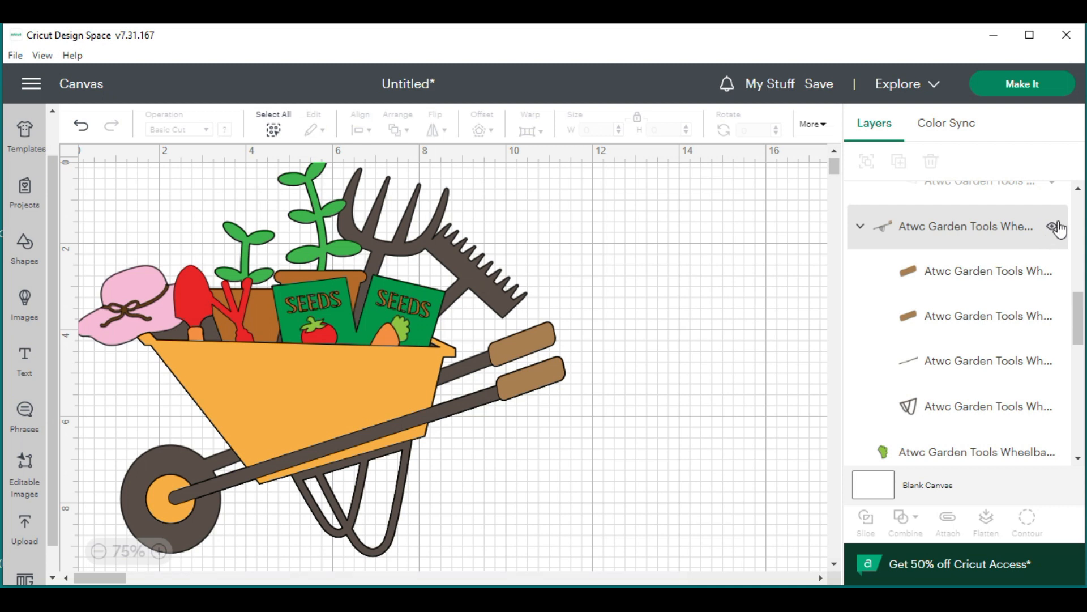
click(1055, 227)
Hide the light green carrot top and tomato leaf layers on the seed packets
scroll(1014, 300, down, 2)
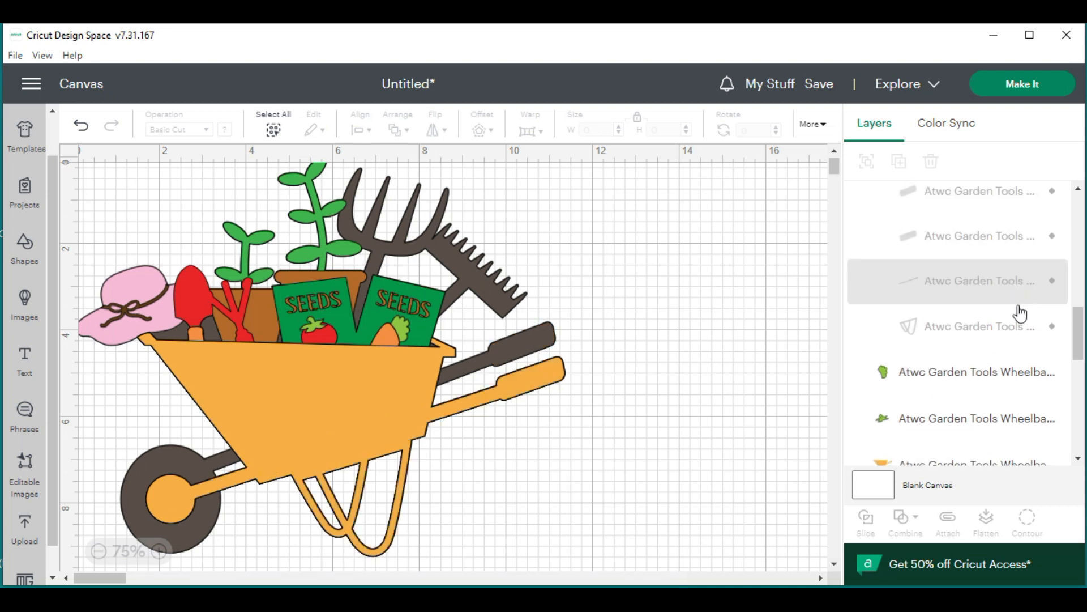
scroll(1019, 315, down, 2)
click(1053, 293)
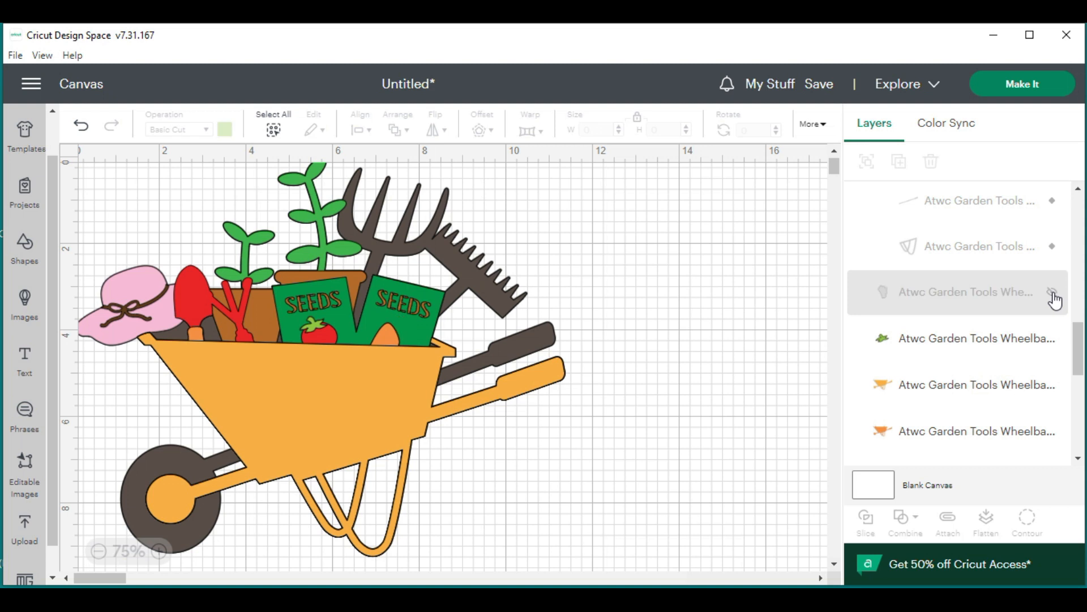
click(1052, 340)
Hide the brown hat bow layer and the dark brown silhouette layer behind the tools and wheel
drag(1083, 357, 1065, 419)
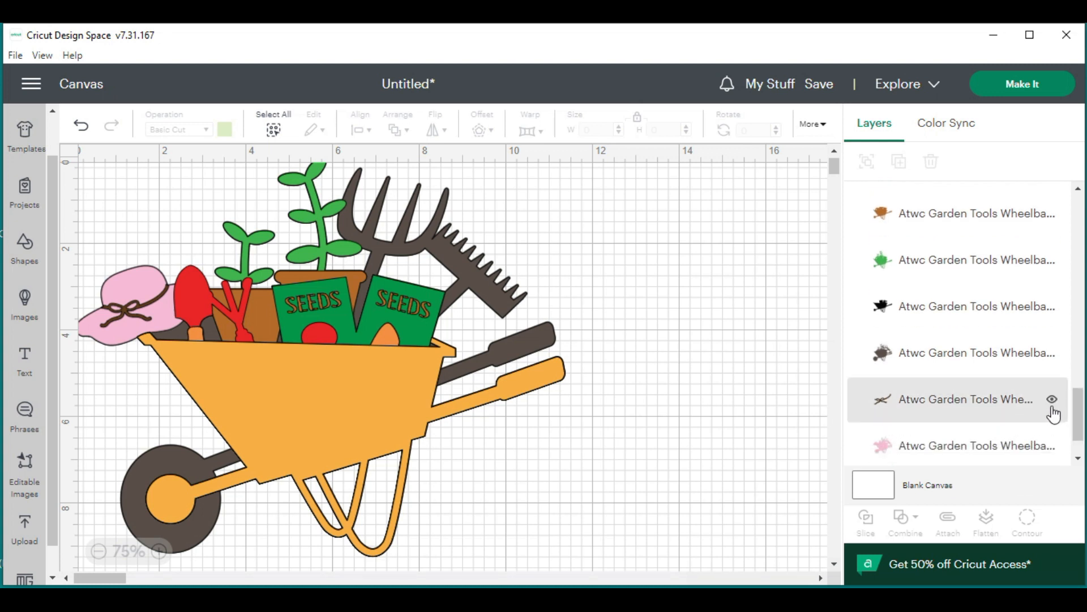
click(1054, 400)
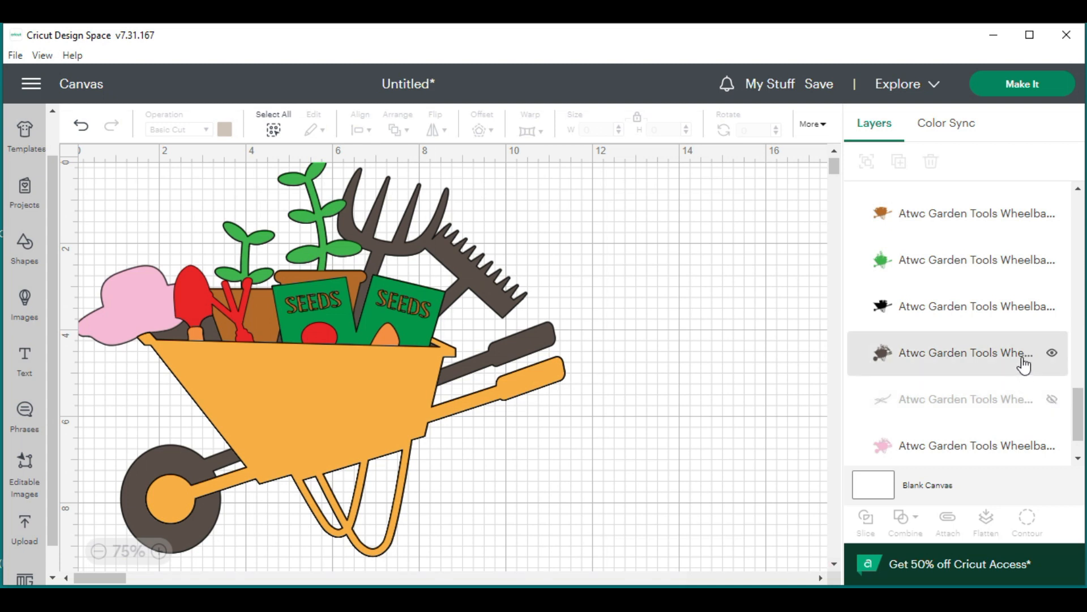
click(1053, 355)
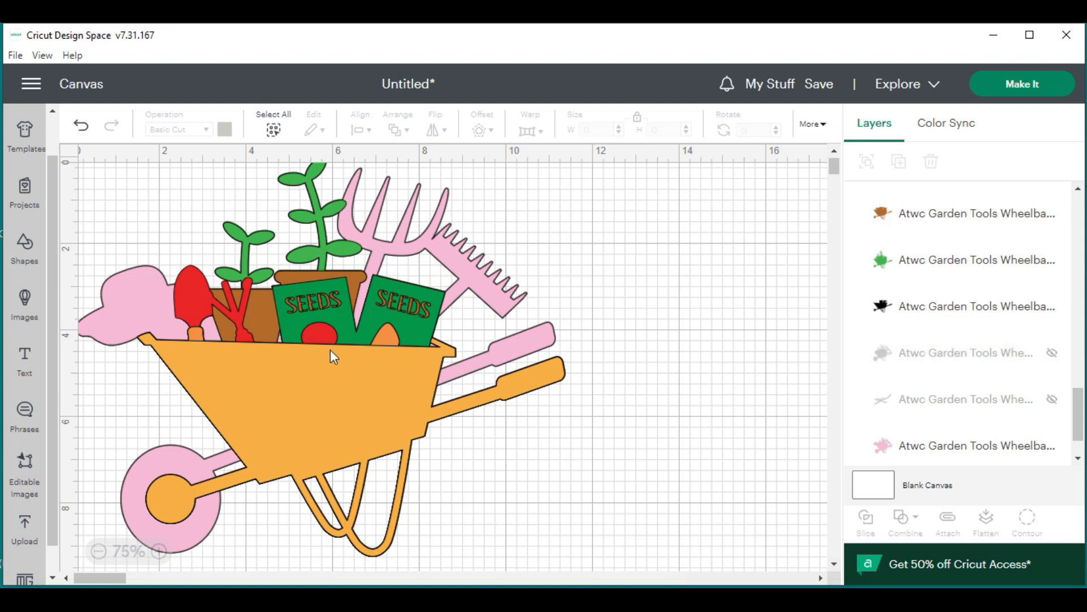
Prepare the visible layers for cutting and look through the resulting mats
drag(1078, 407, 1080, 424)
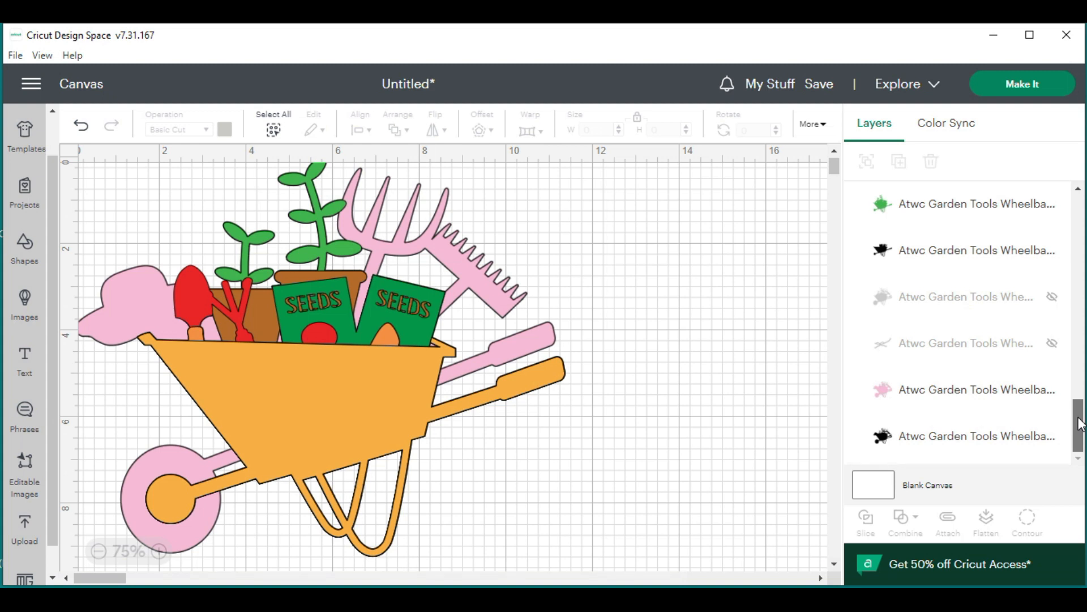
drag(1080, 423, 1080, 379)
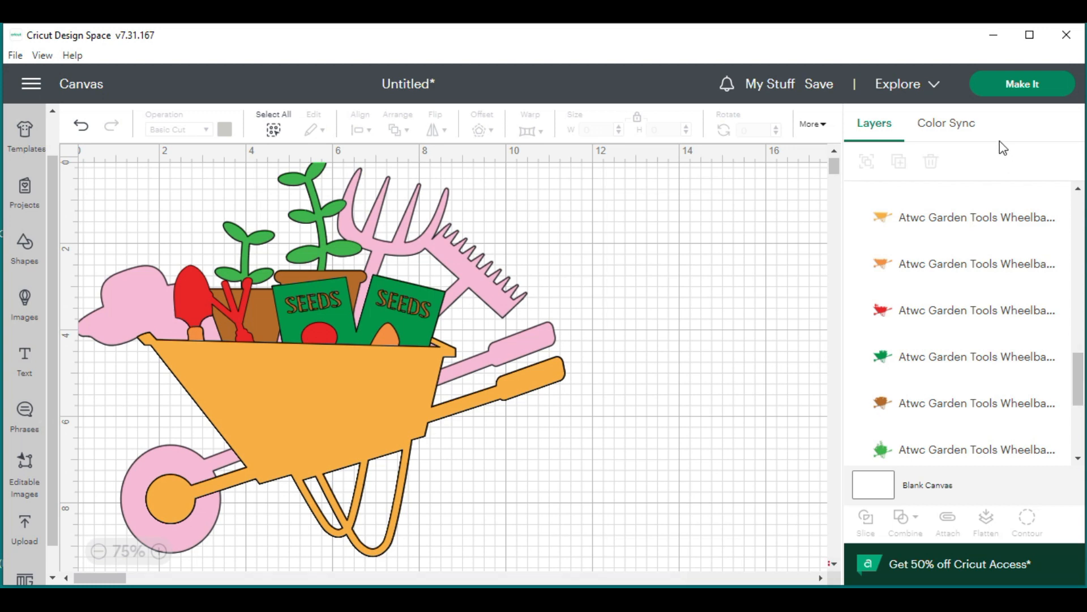
click(1012, 89)
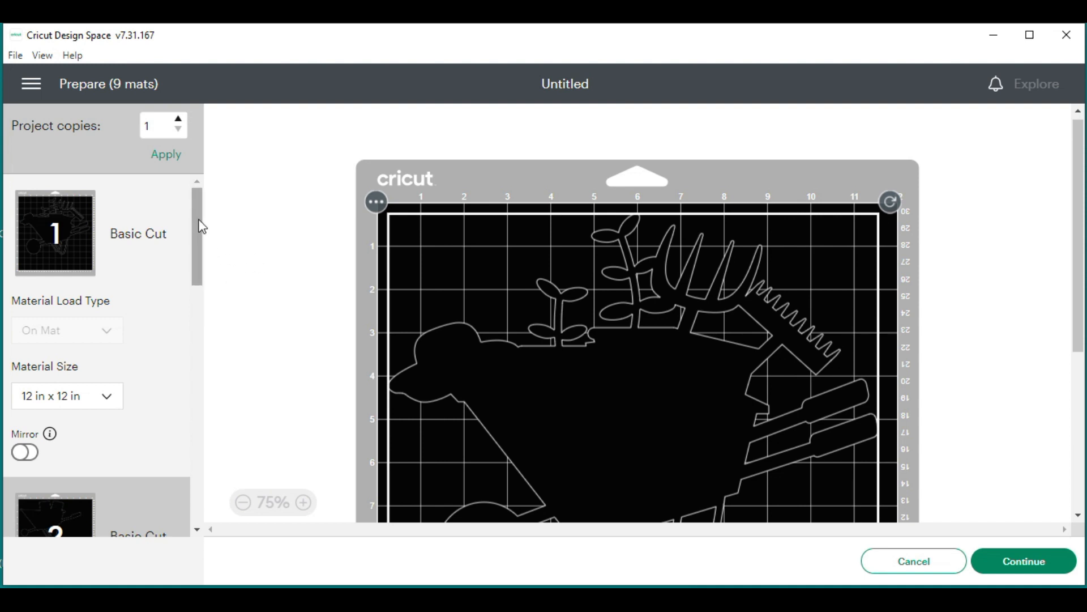
drag(201, 227, 211, 354)
drag(205, 390, 246, 218)
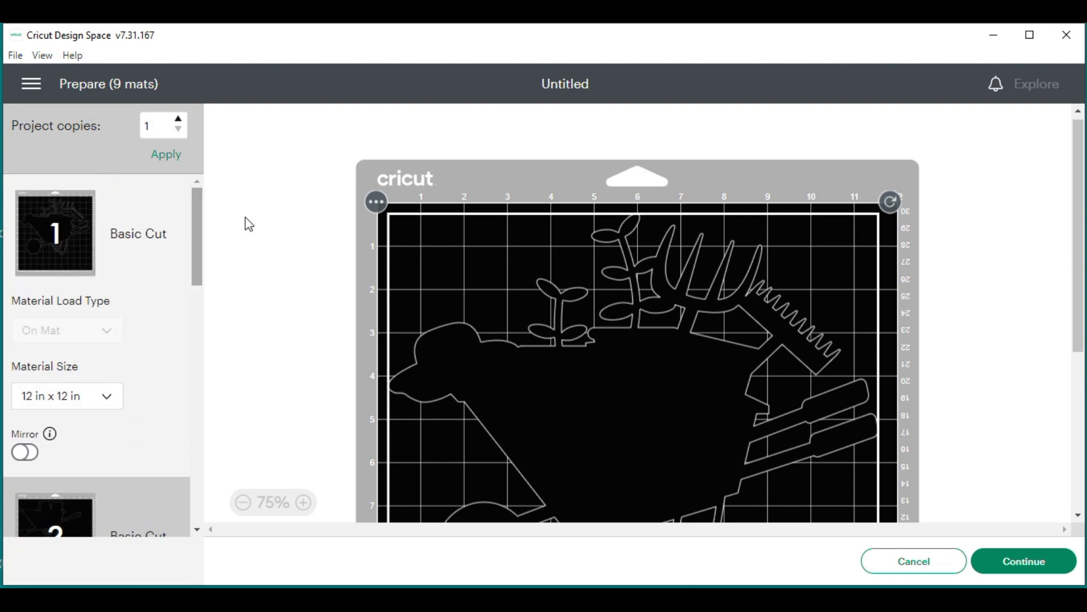
Continue the prepared mats to the cutting stage, then exit it and return to the canvas
click(1002, 570)
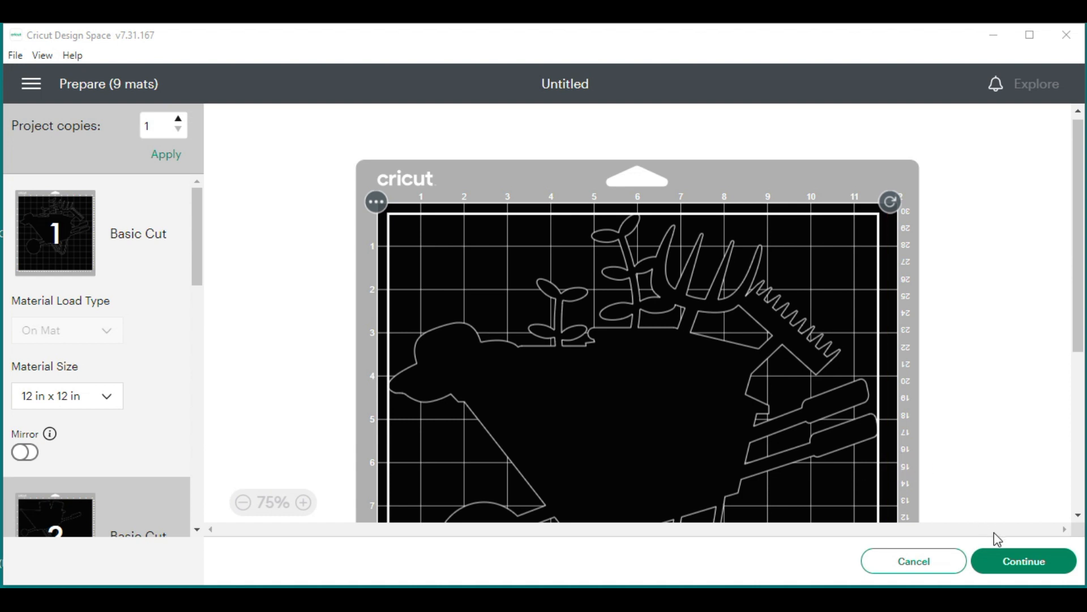
click(1016, 552)
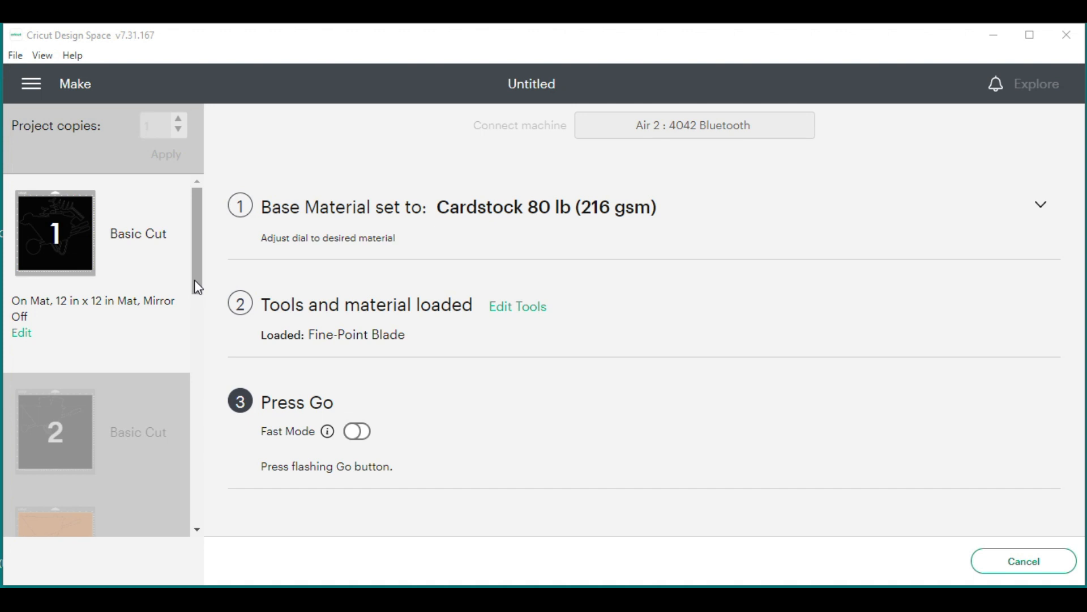
click(1002, 570)
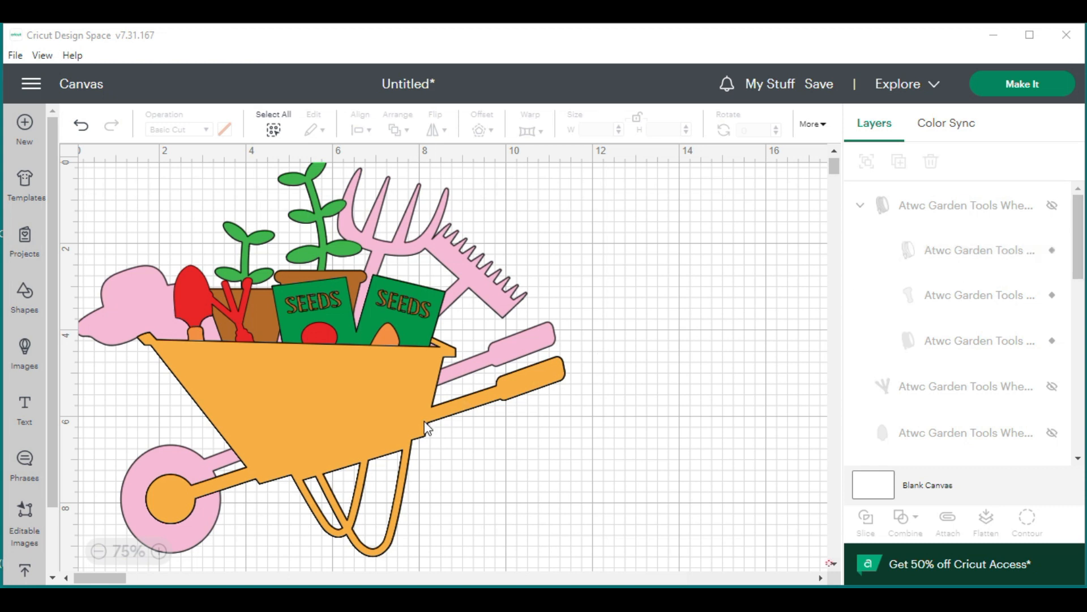
Select all visible layers of the wheelbarrow design on the canvas and delete them
click(426, 349)
click(452, 290)
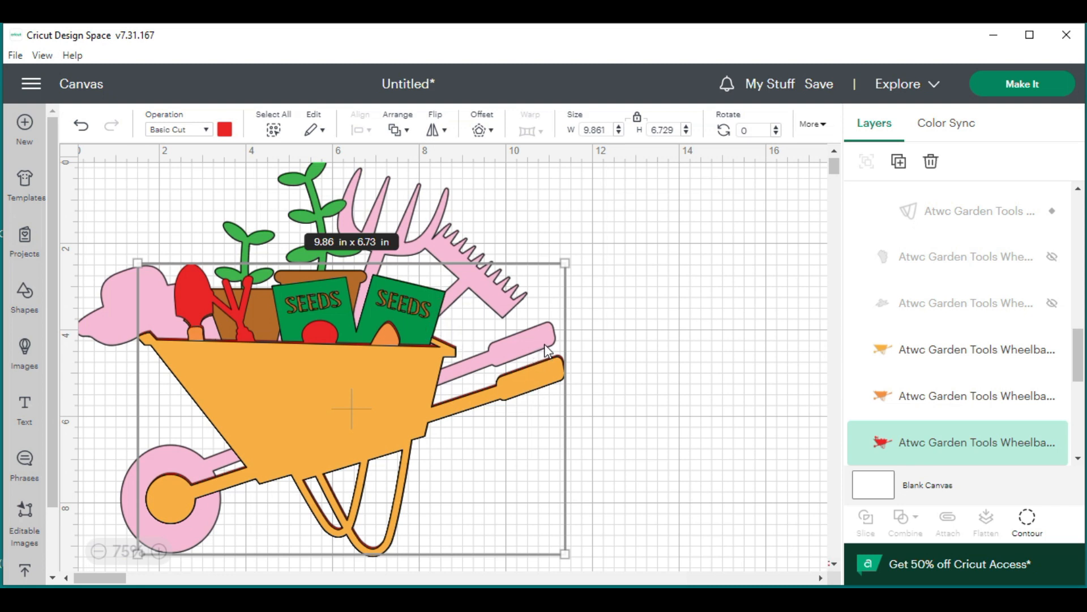
drag(616, 490, 122, 187)
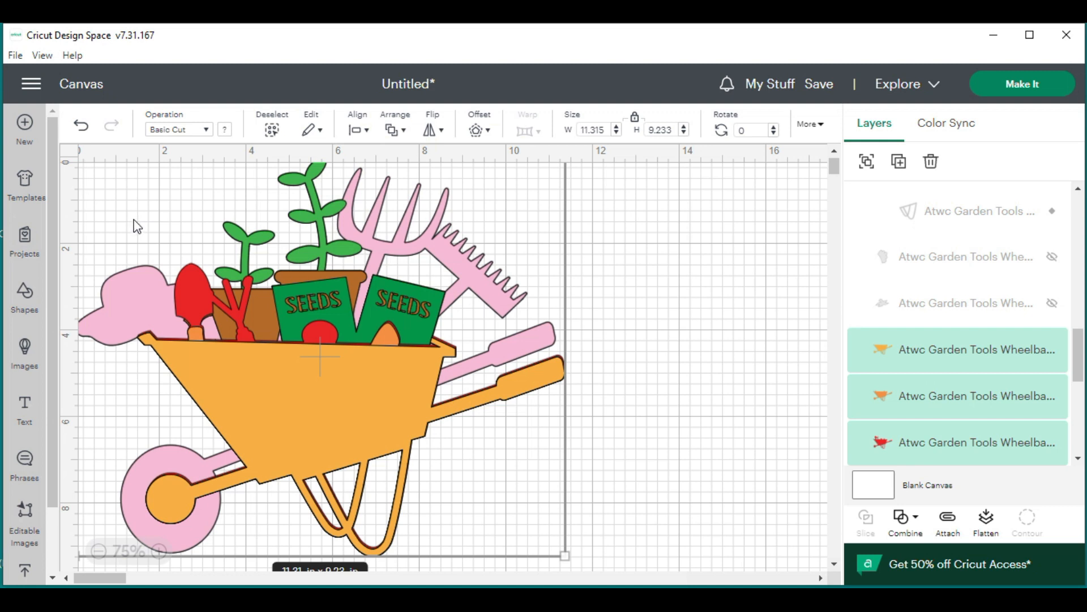
key(Delete)
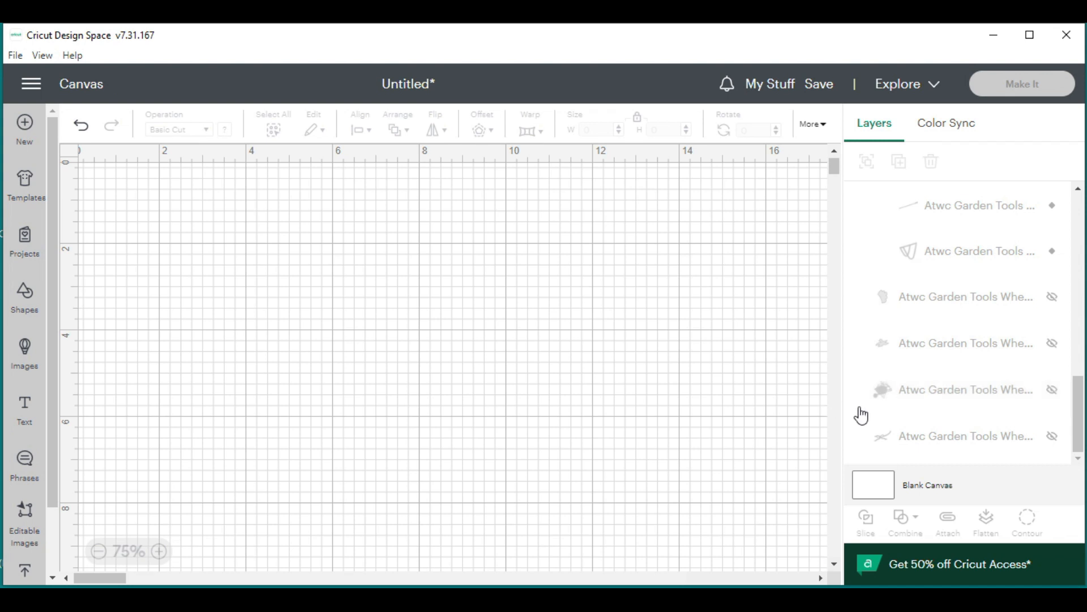
Unhide the dark brown silhouette layer and move it slightly down and left on the canvas
click(1054, 398)
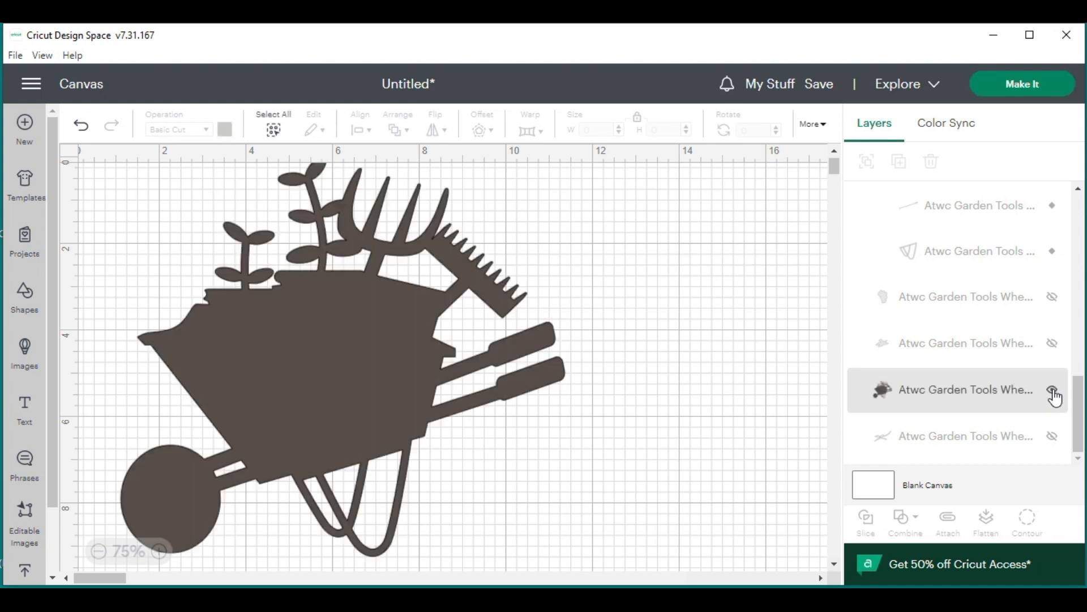
drag(379, 398, 349, 423)
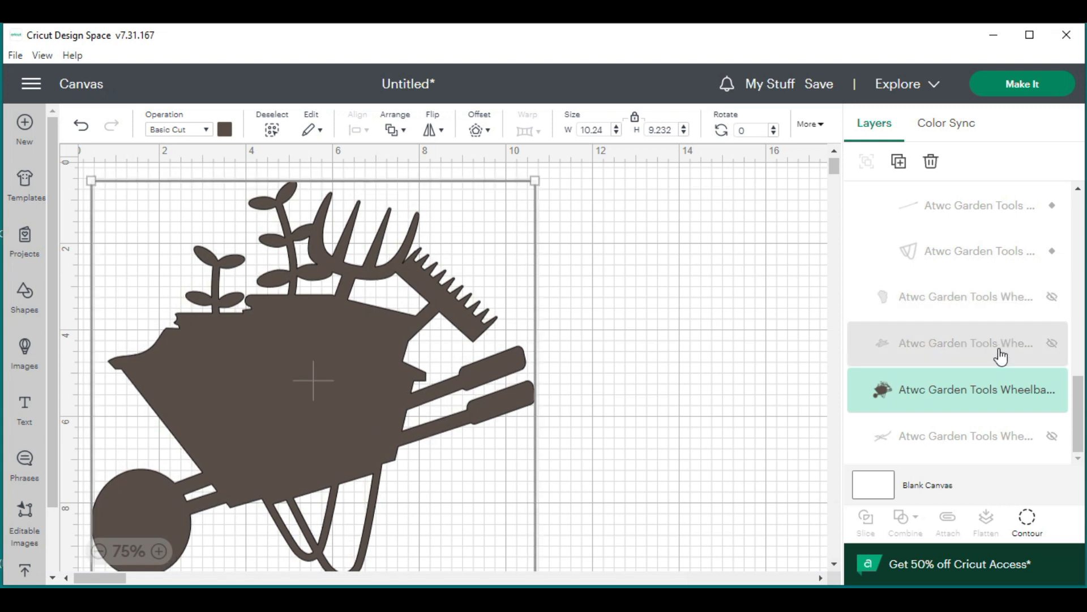
Unhide the layer group with the wheelbarrow's brown grips, long handle and leg frame
drag(1079, 413, 1080, 374)
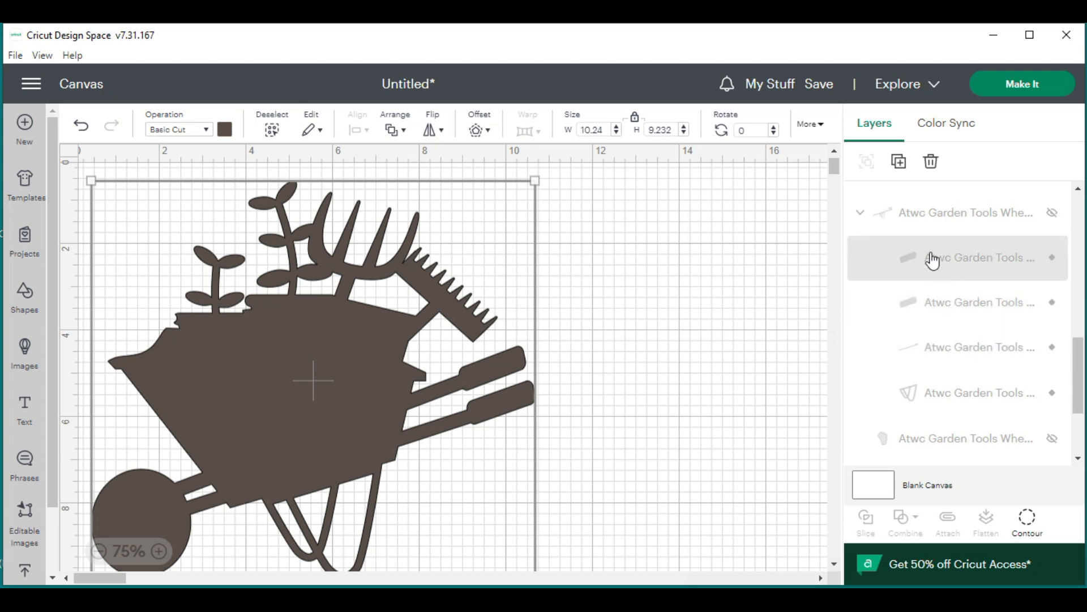
click(1052, 214)
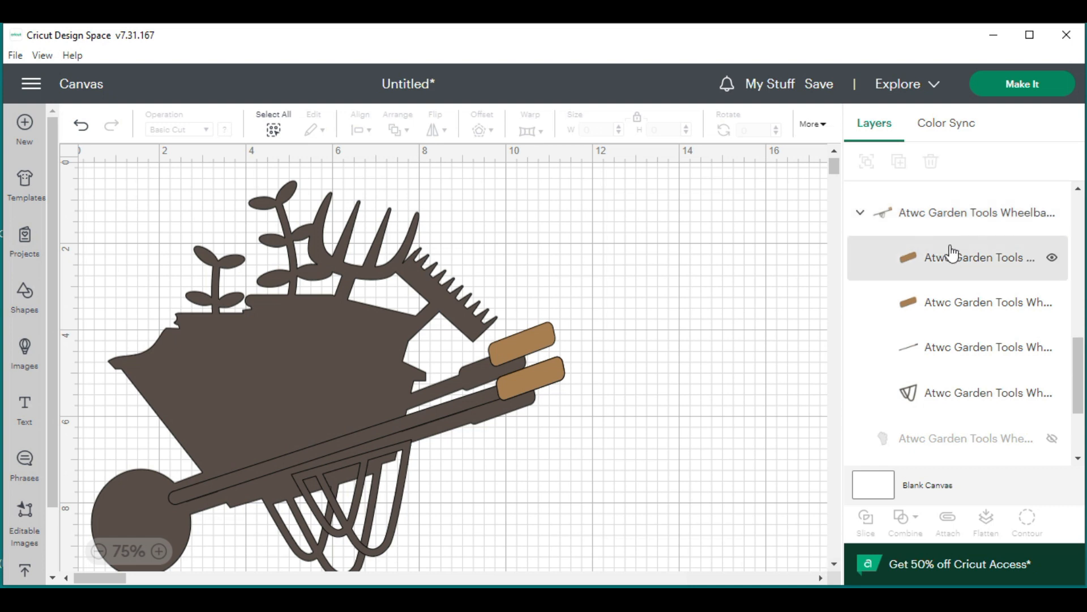
Ungroup the grips, long handle and leg frame layers, and hide the two brown grips
click(961, 219)
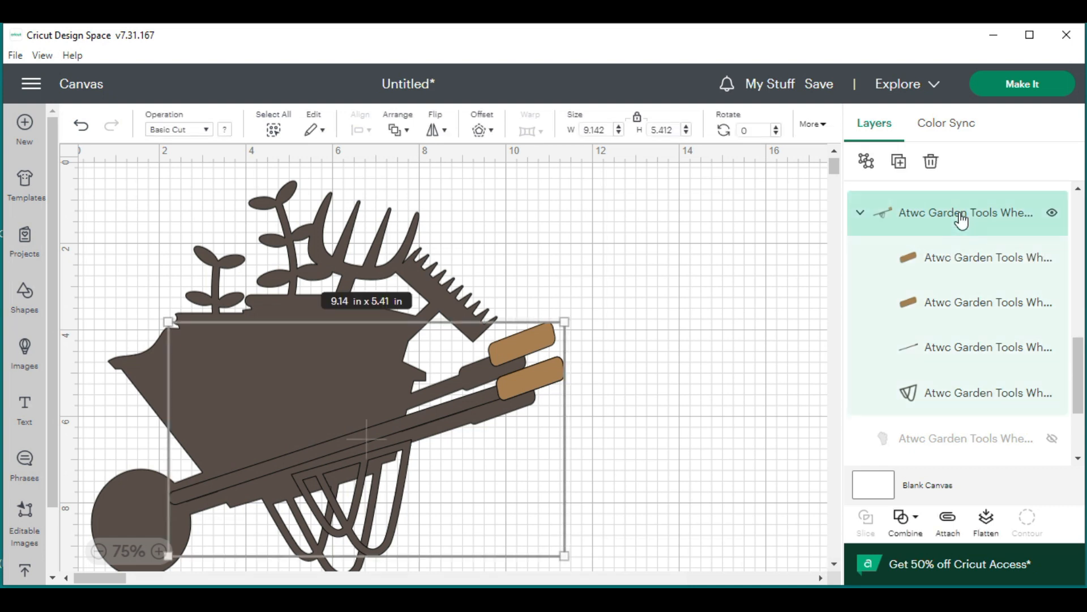
click(867, 166)
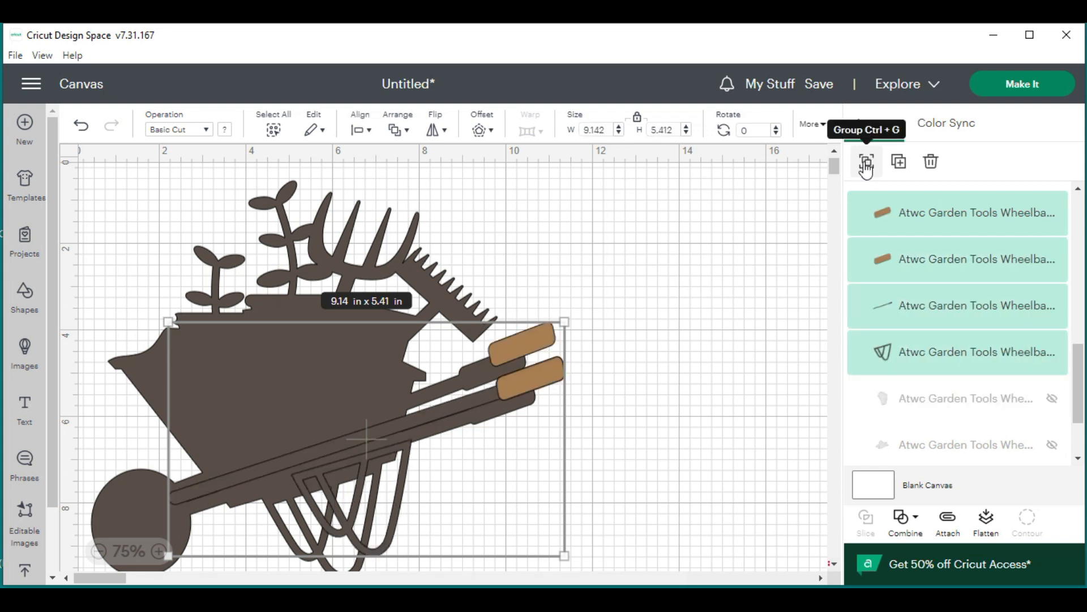
mouse_move(960, 218)
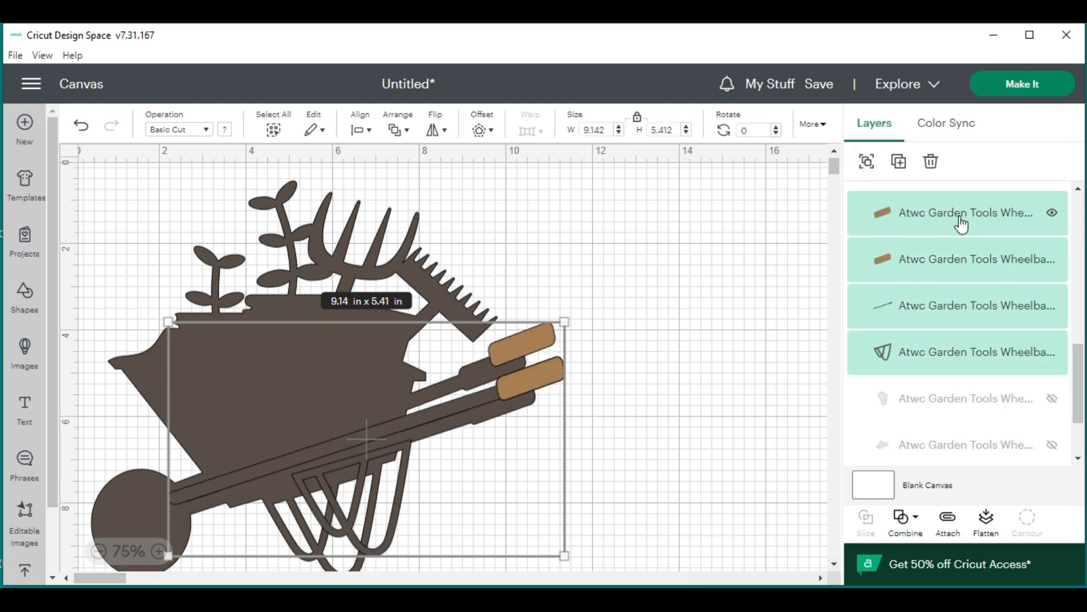
click(1053, 214)
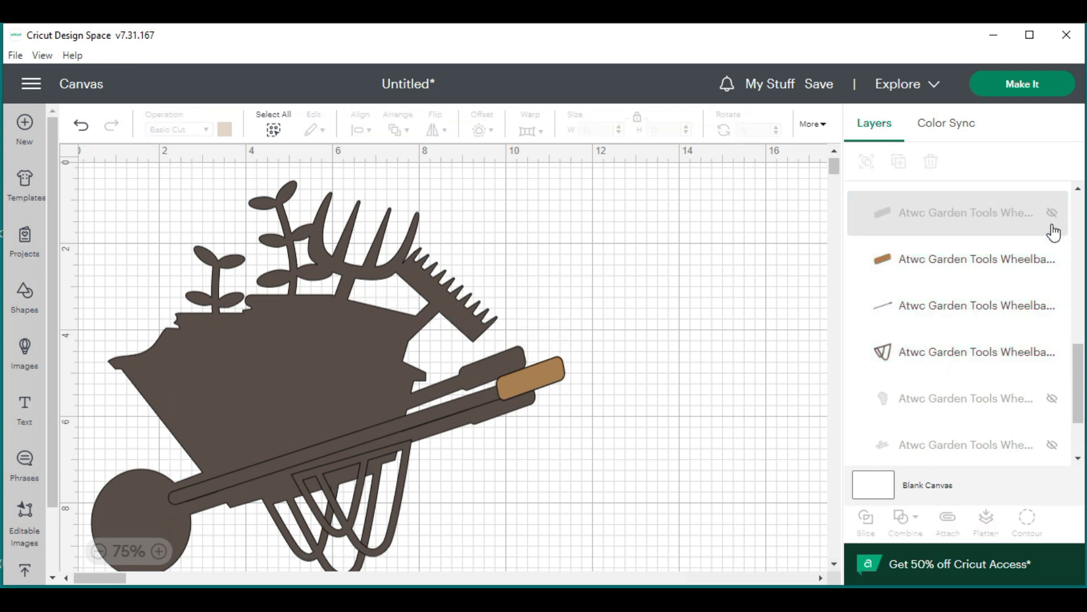
click(1053, 262)
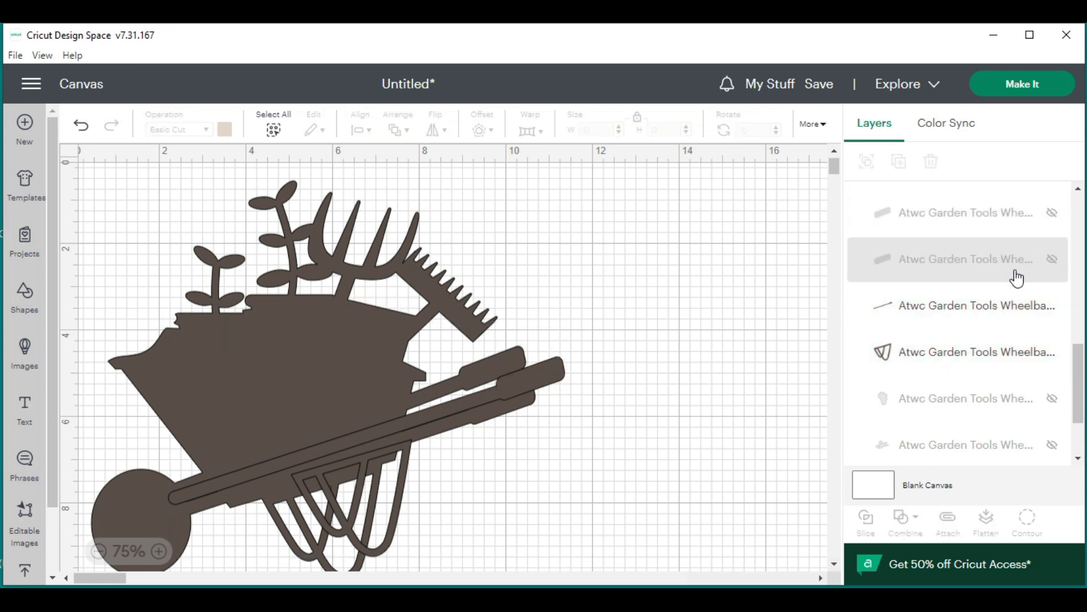
Move the long handle above the wheelbarrow silhouette, rotate it about 18° to lie horizontally, and shift the silhouette just below it
click(950, 308)
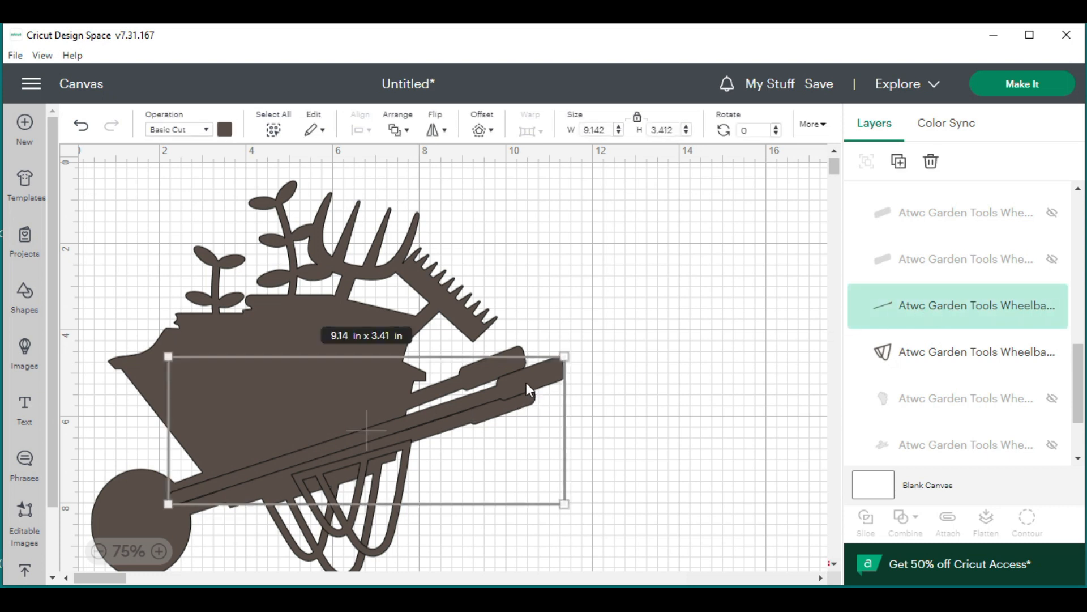
drag(525, 383, 566, 190)
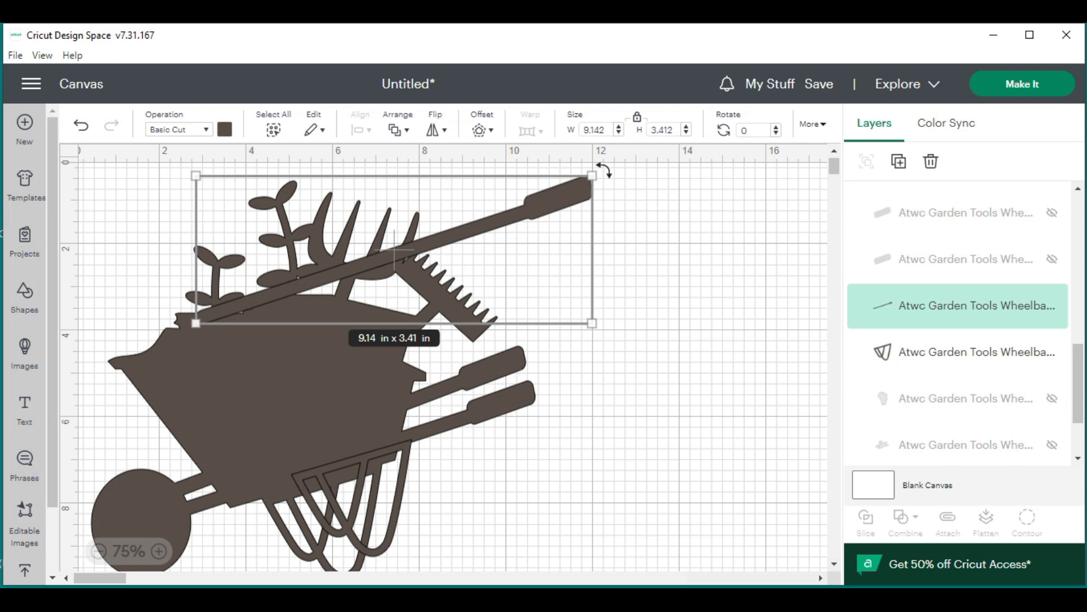
drag(604, 170, 659, 245)
drag(538, 262, 526, 182)
drag(345, 361, 338, 373)
drag(542, 180, 527, 190)
drag(383, 337, 408, 336)
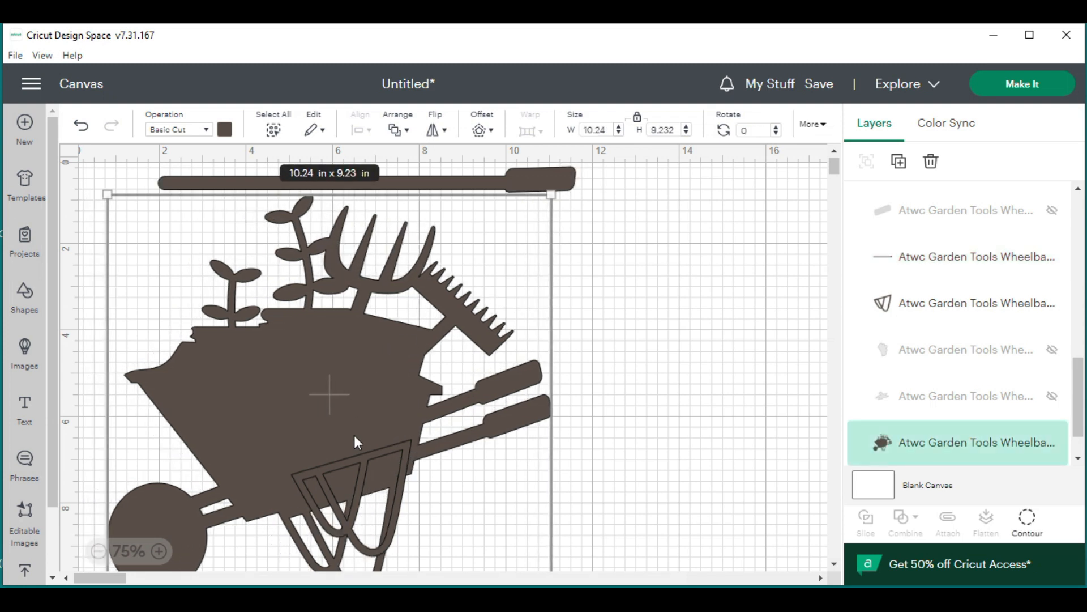
Move the leg frame into the empty space beside the silhouette's plants and nudge the silhouette clear of it
click(935, 312)
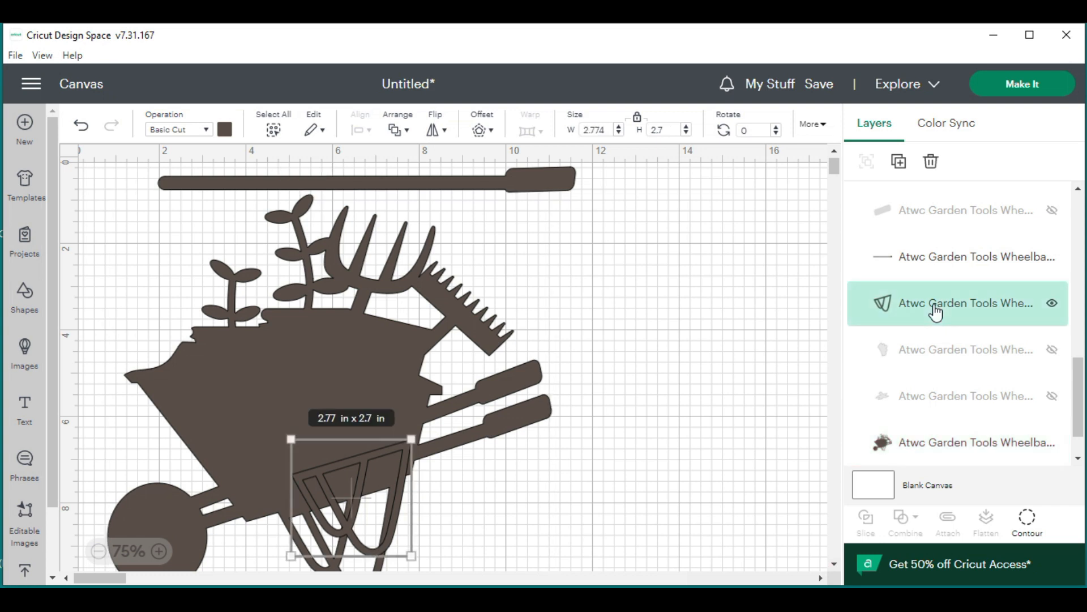
drag(363, 466, 154, 228)
drag(324, 406, 320, 405)
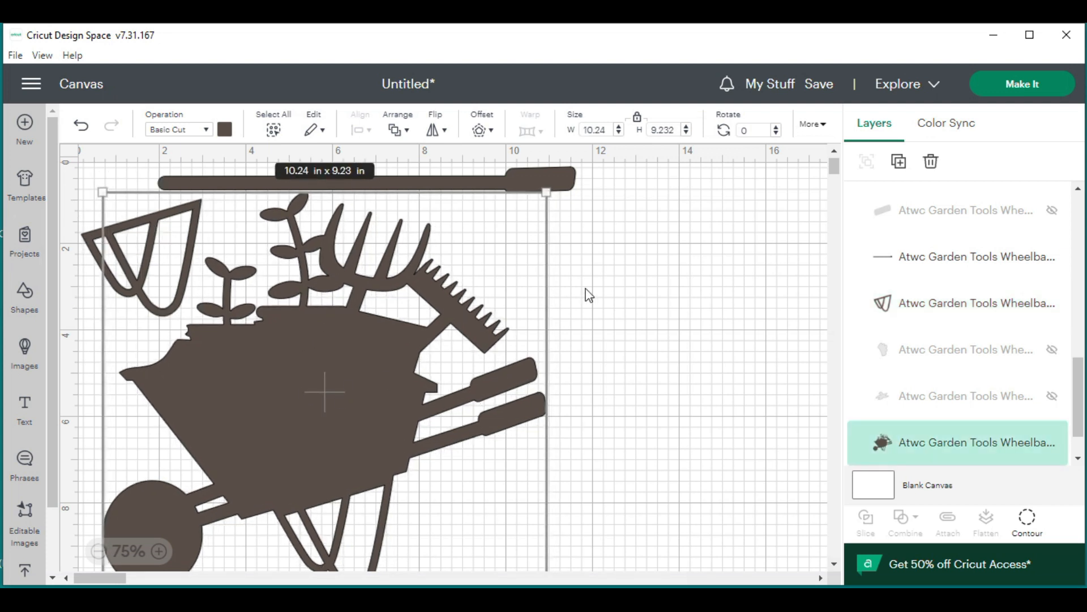
click(593, 232)
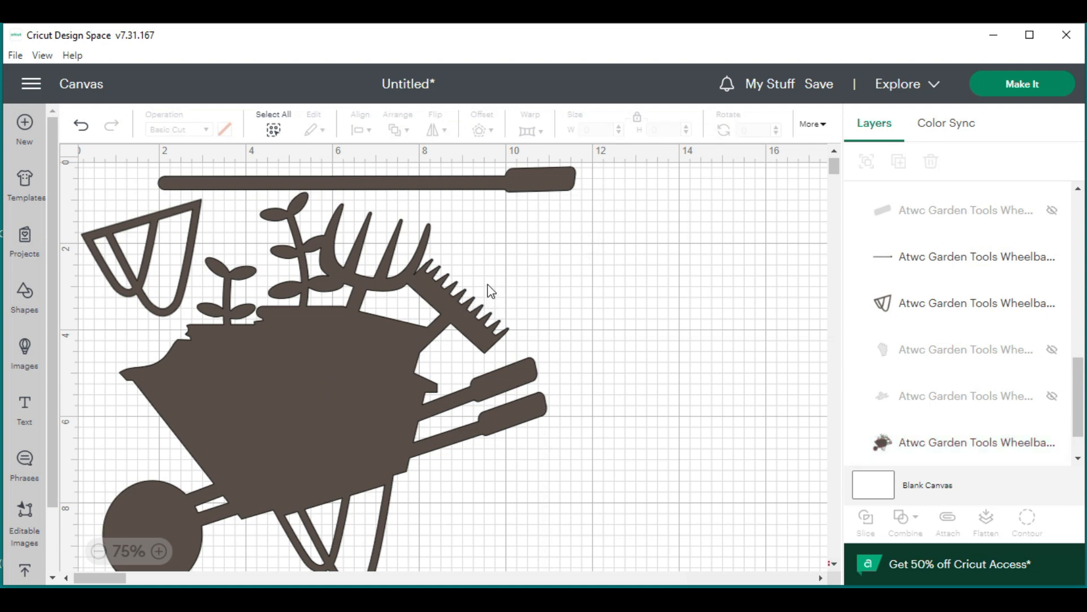
Shift the horizontal handle up and left, and nudge the silhouette slightly left to tighten the layout
drag(547, 192, 514, 184)
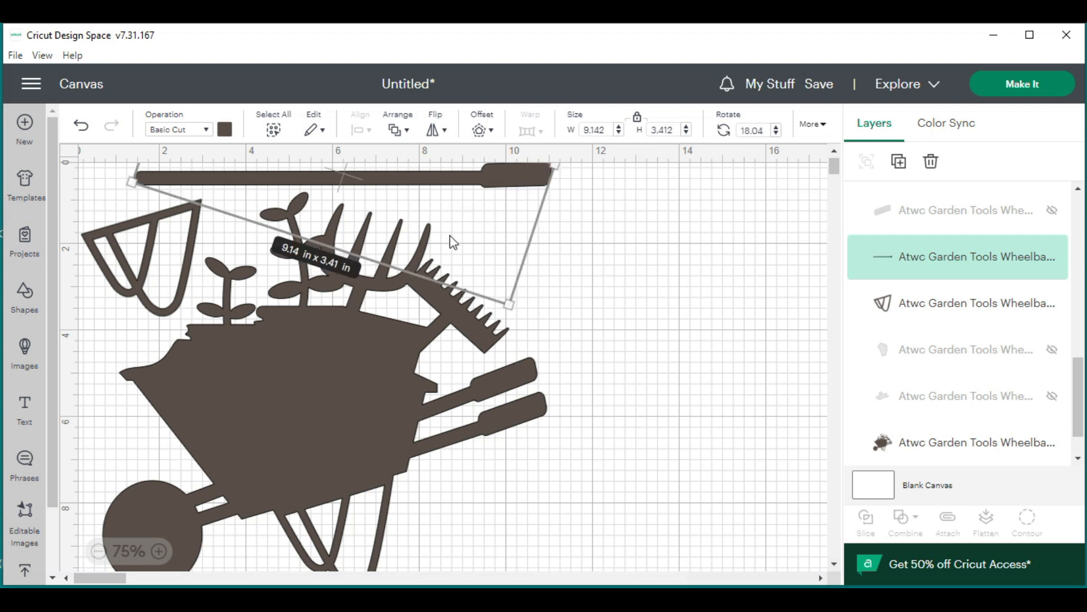
click(504, 505)
drag(414, 466, 401, 464)
click(575, 479)
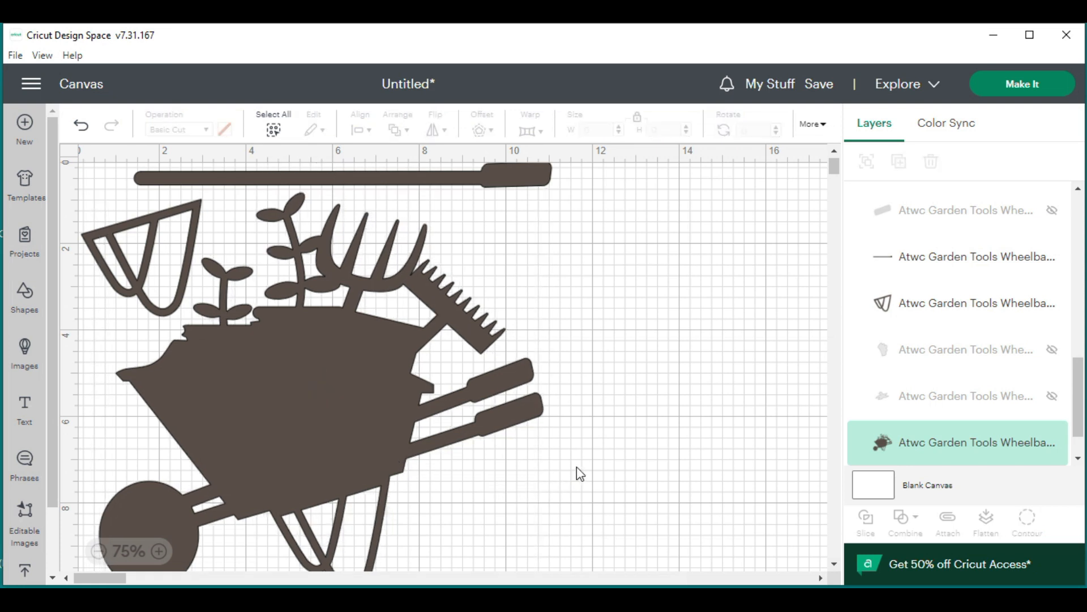
Select the handle, leg frame and silhouette together and attach them to keep their arrangement for cutting
drag(567, 521, 108, 165)
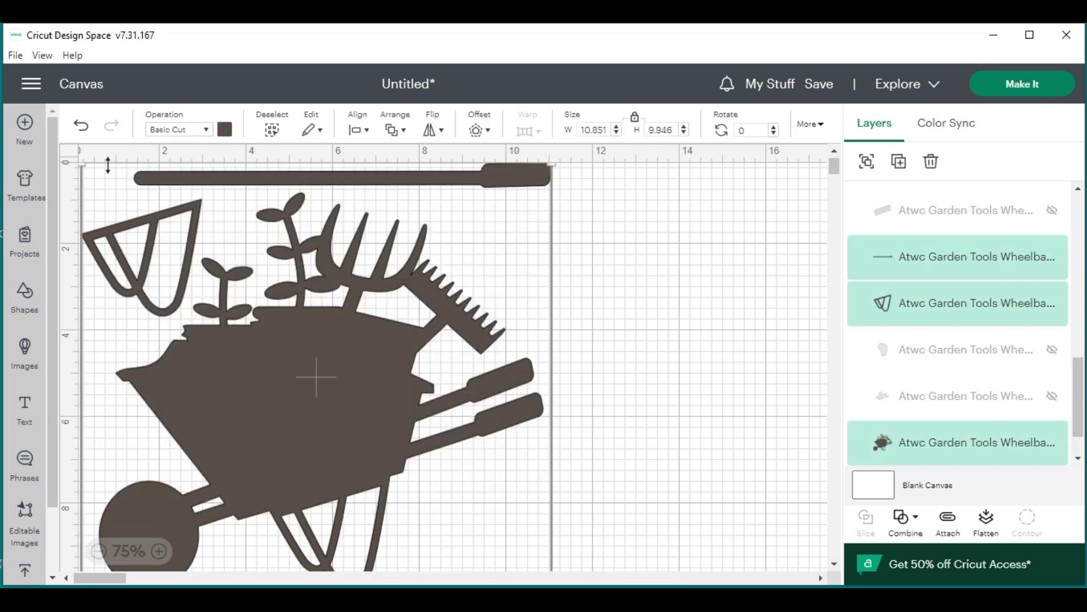
right_click(378, 183)
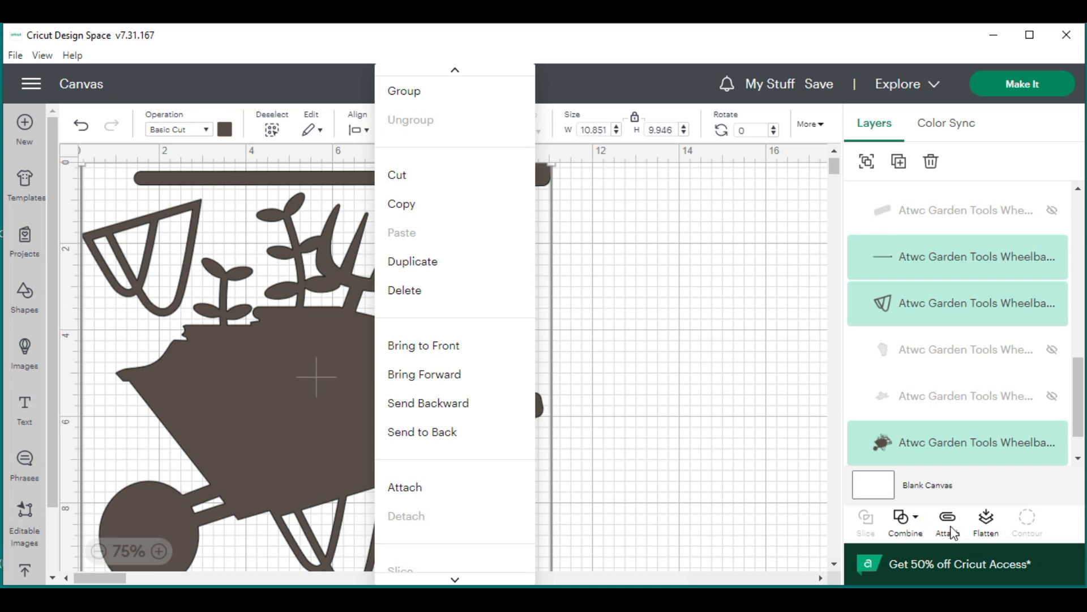
click(402, 497)
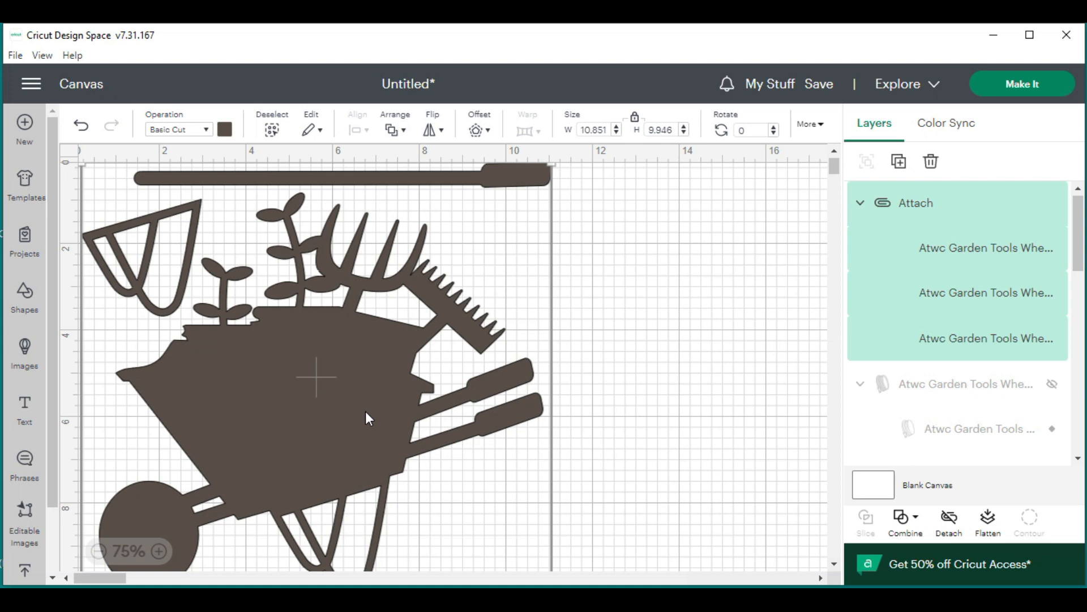
Send the attached layout to the mat preview, continue to the cutting stage, then exit it back to the canvas
click(1028, 85)
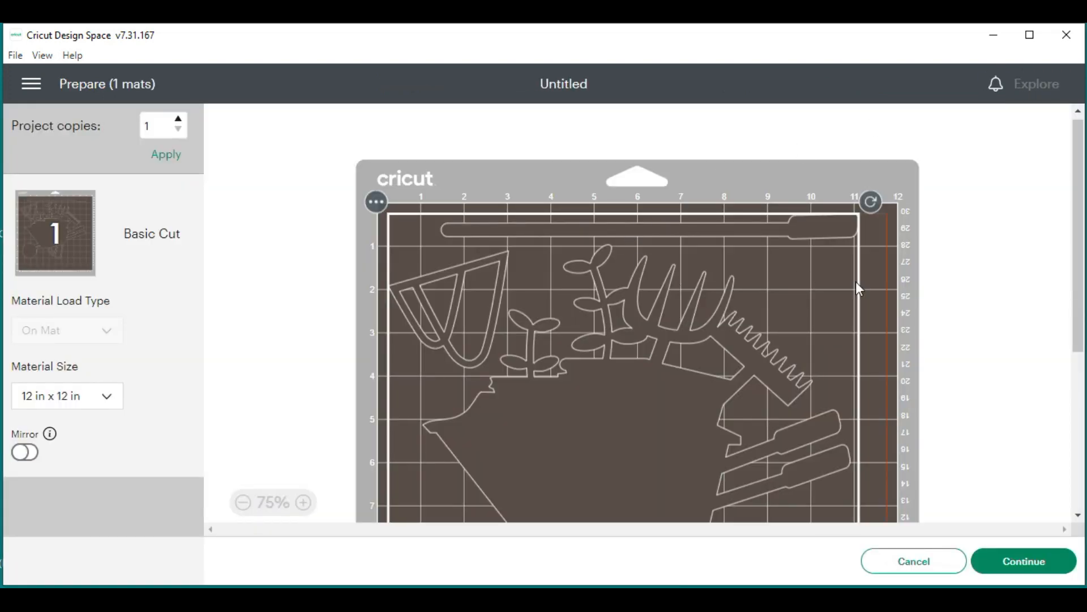
drag(1080, 237, 1080, 277)
click(1012, 559)
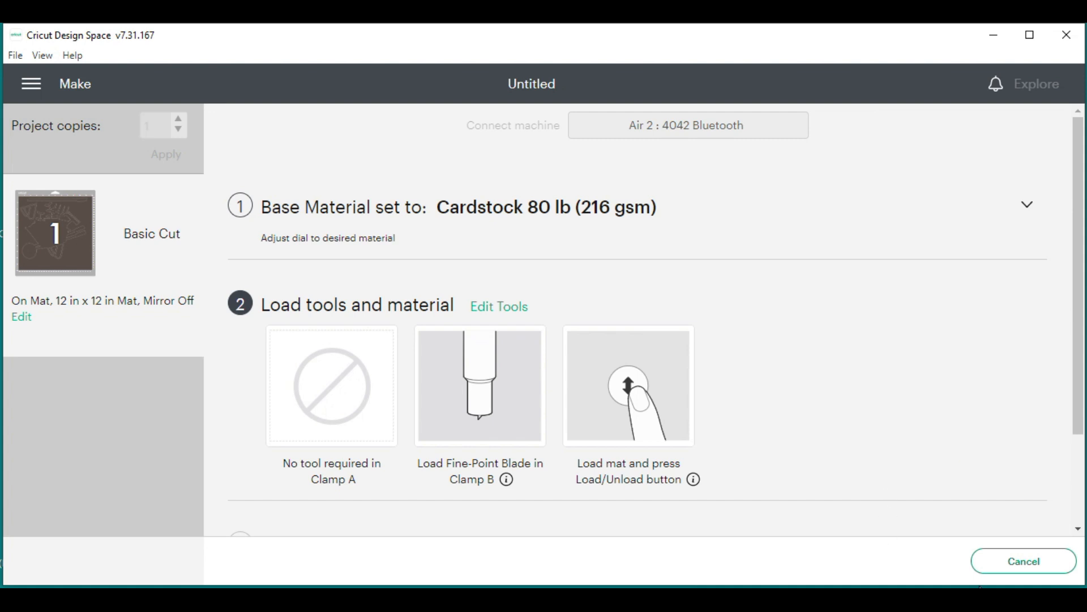
click(1001, 571)
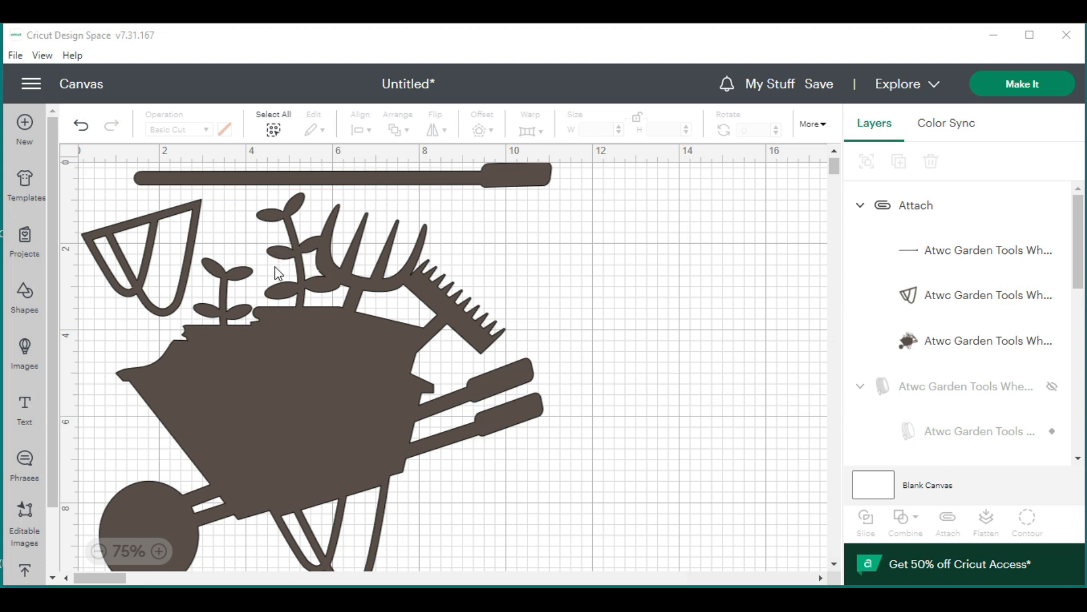
Undo the attachment, select the handle, leg frame and silhouette, and delete them from the canvas
click(295, 323)
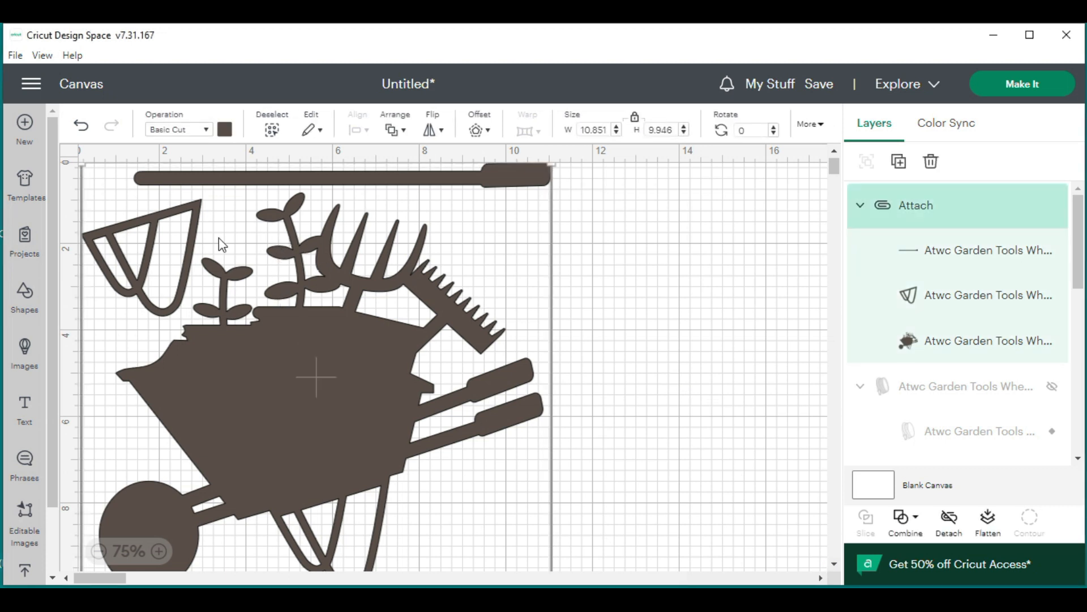
click(82, 130)
drag(643, 461, 96, 169)
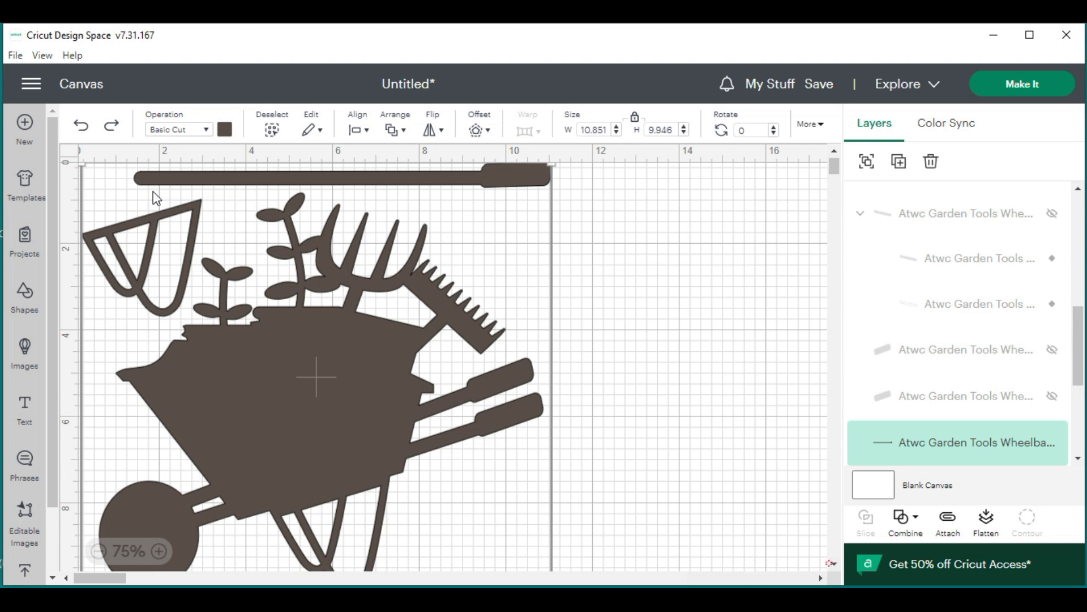
key(Delete)
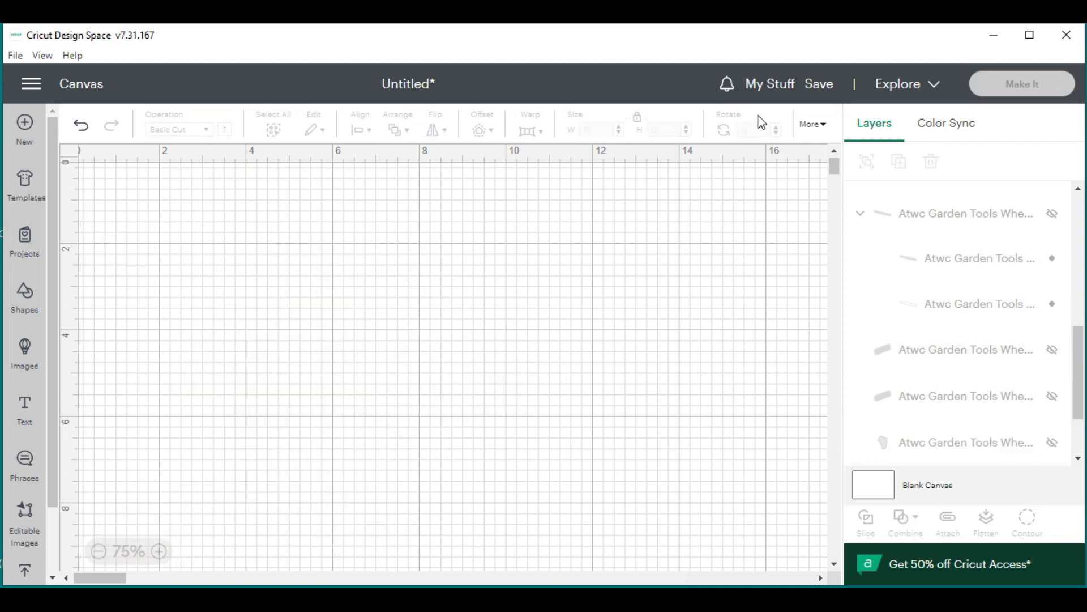
Unhide the green hose group, the grey forked piece and the grey shovel blade
drag(1080, 402, 1079, 318)
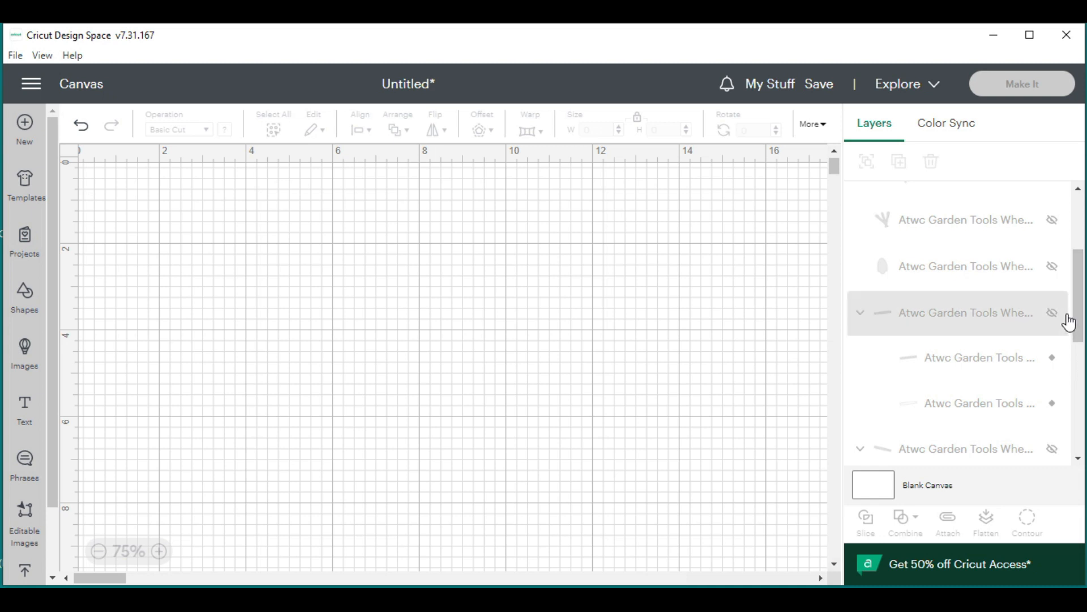
drag(1078, 315, 1082, 225)
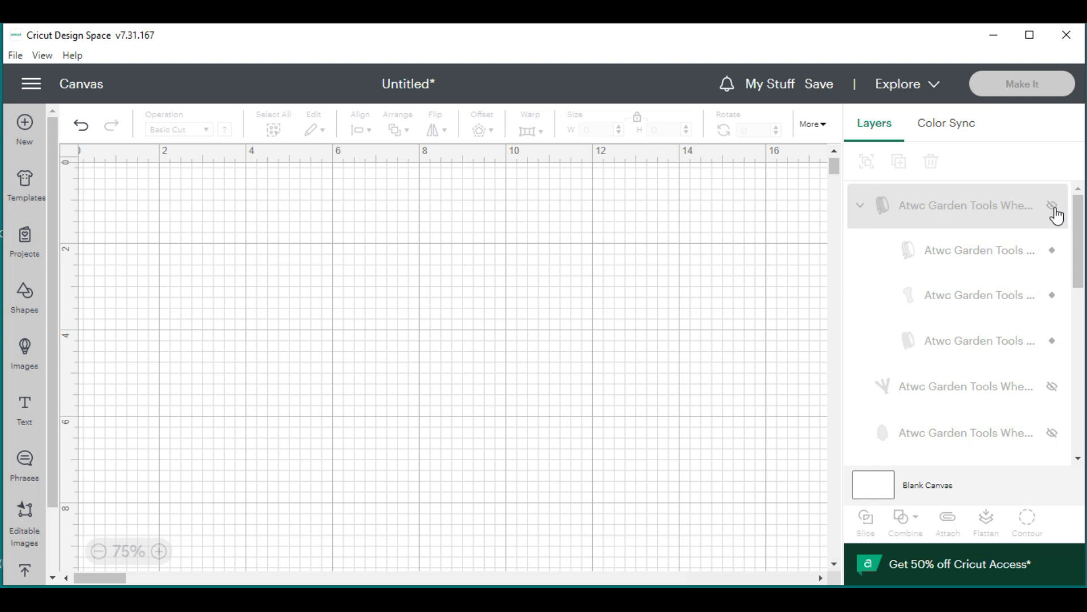
click(1053, 208)
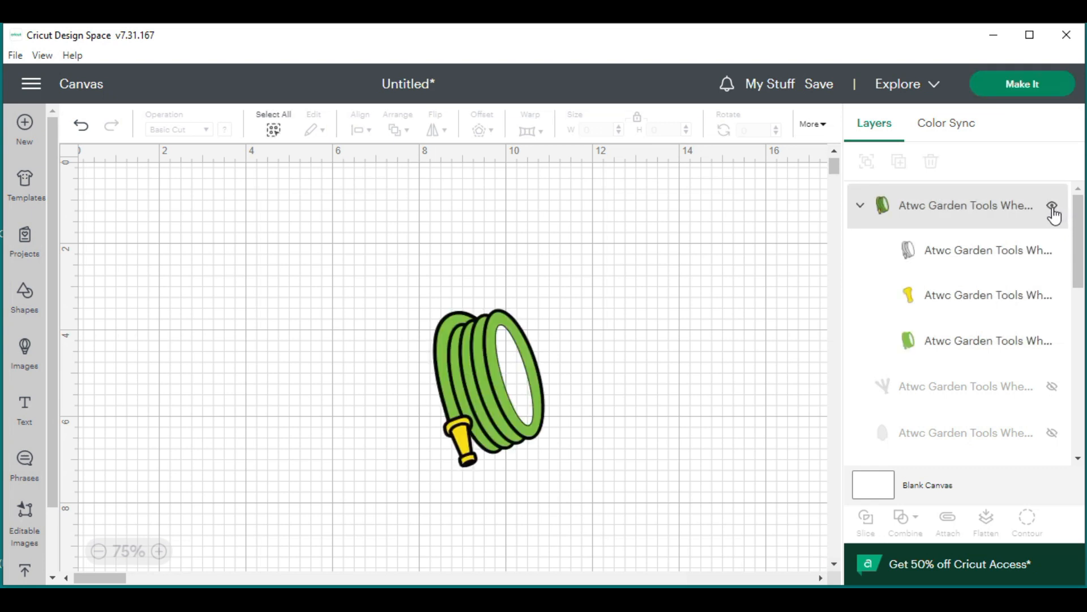
click(1053, 387)
drag(1081, 280, 1082, 307)
click(1053, 357)
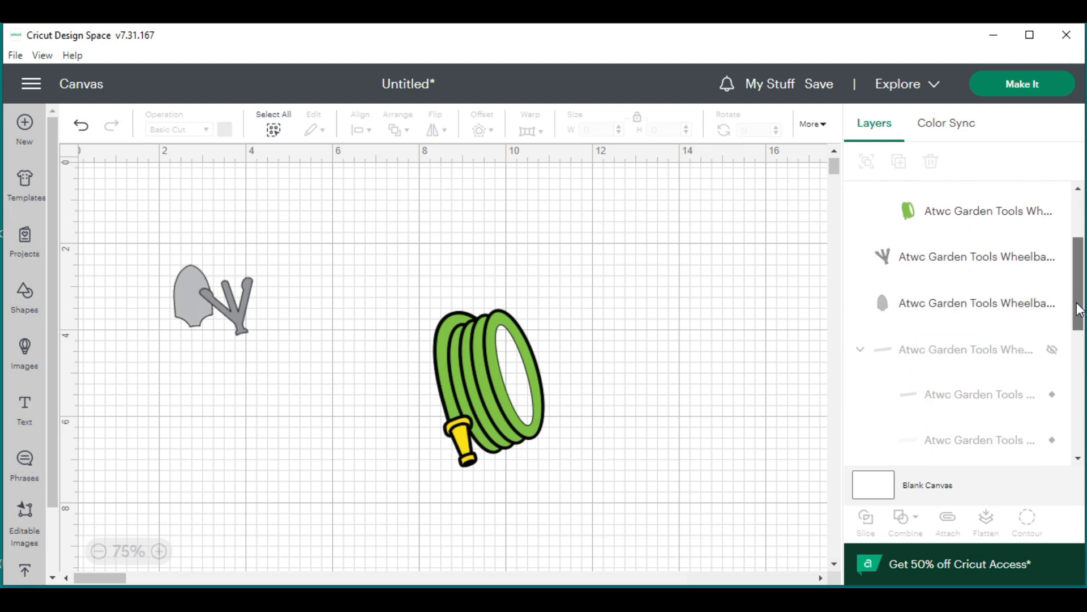
Unhide both grey striped strip groups and the two brown handle grips
click(1053, 350)
drag(1078, 319, 1080, 374)
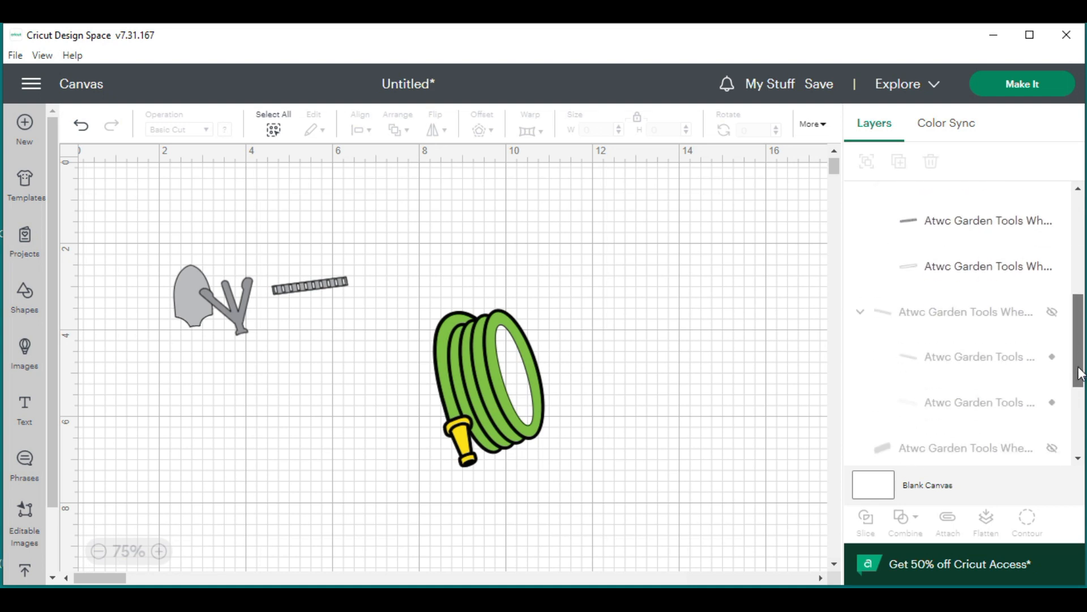
click(1052, 313)
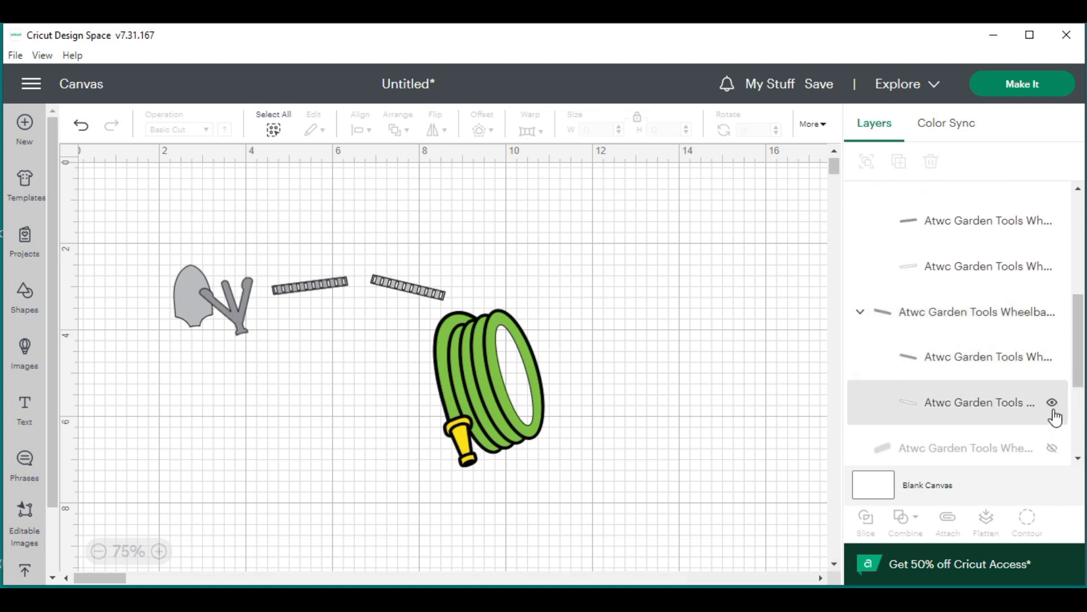
drag(1078, 354, 1074, 385)
click(1052, 354)
click(1051, 400)
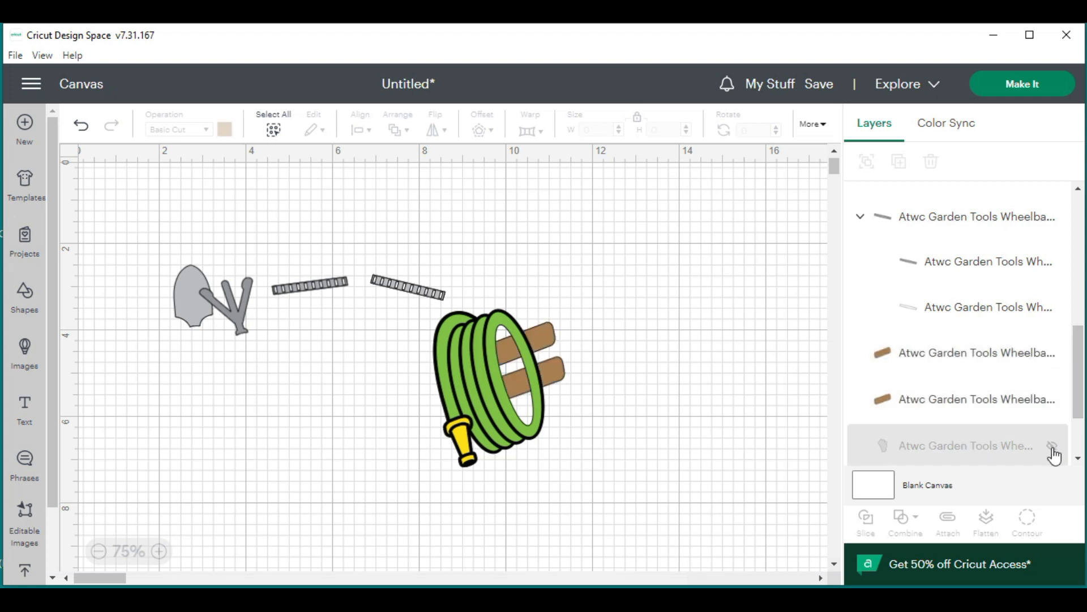
Unhide the two small green leaf layers and the brown twine bow
click(1052, 445)
drag(1081, 375, 1079, 408)
click(1051, 389)
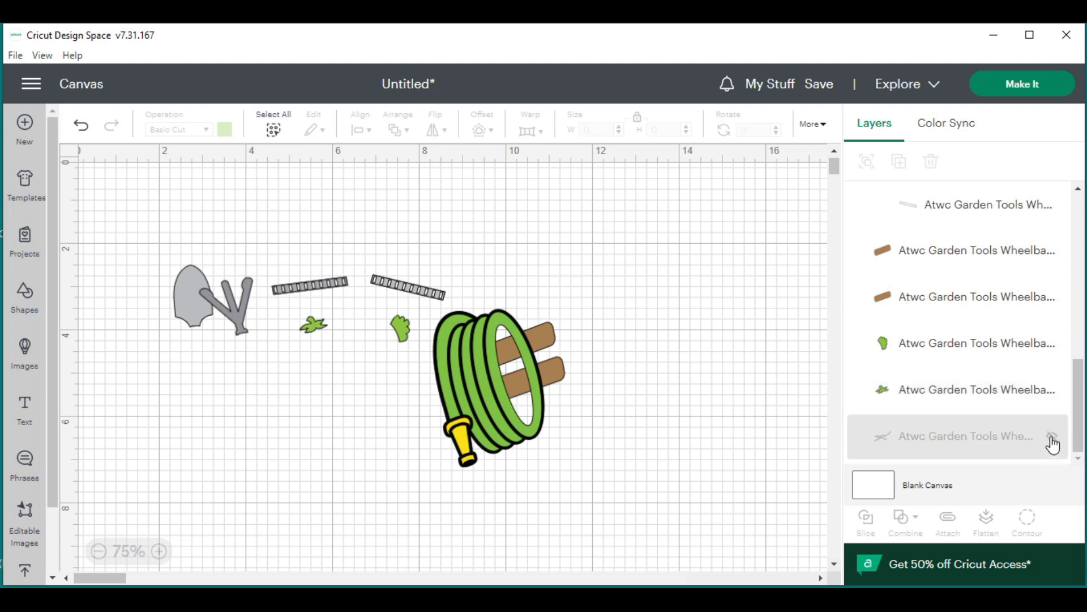
click(1052, 436)
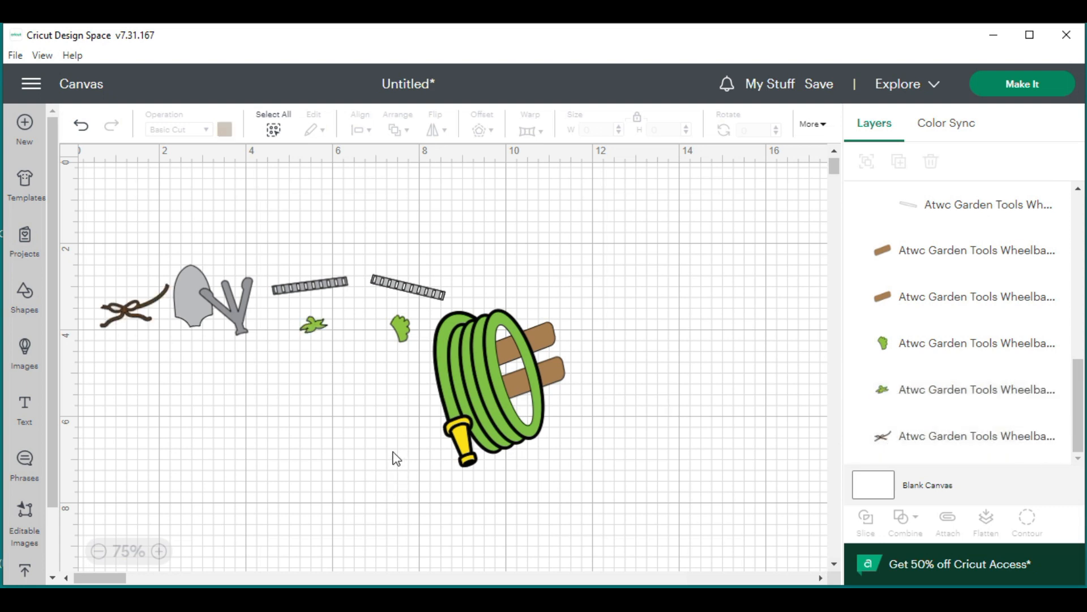
Move the grey forked piece up above the hose and the shovel blade to the canvas's upper-left corner
click(234, 313)
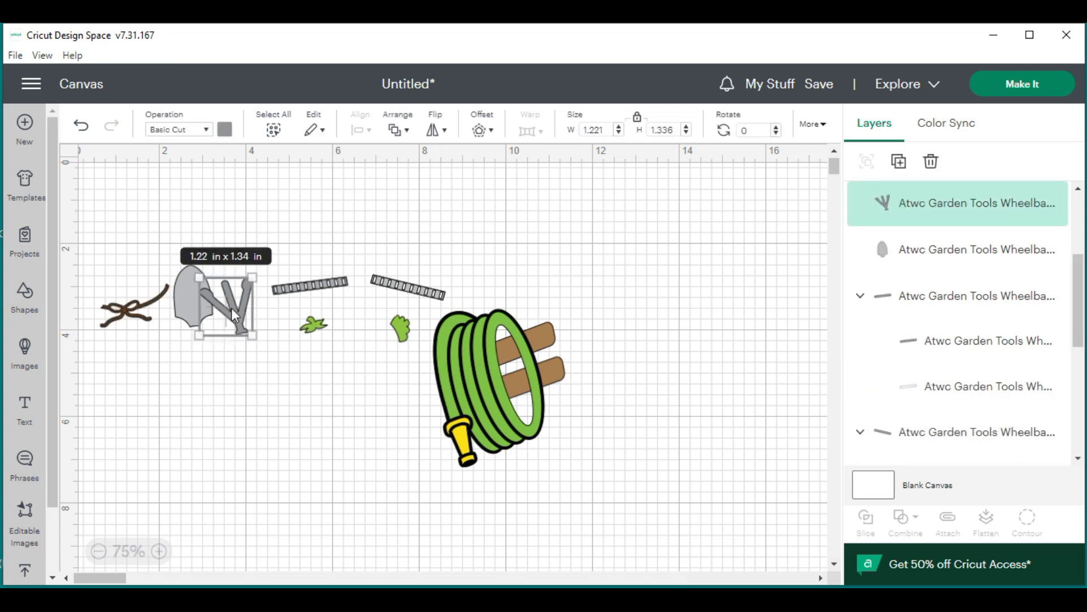
drag(233, 310, 427, 225)
drag(175, 271, 98, 195)
drag(99, 579, 59, 579)
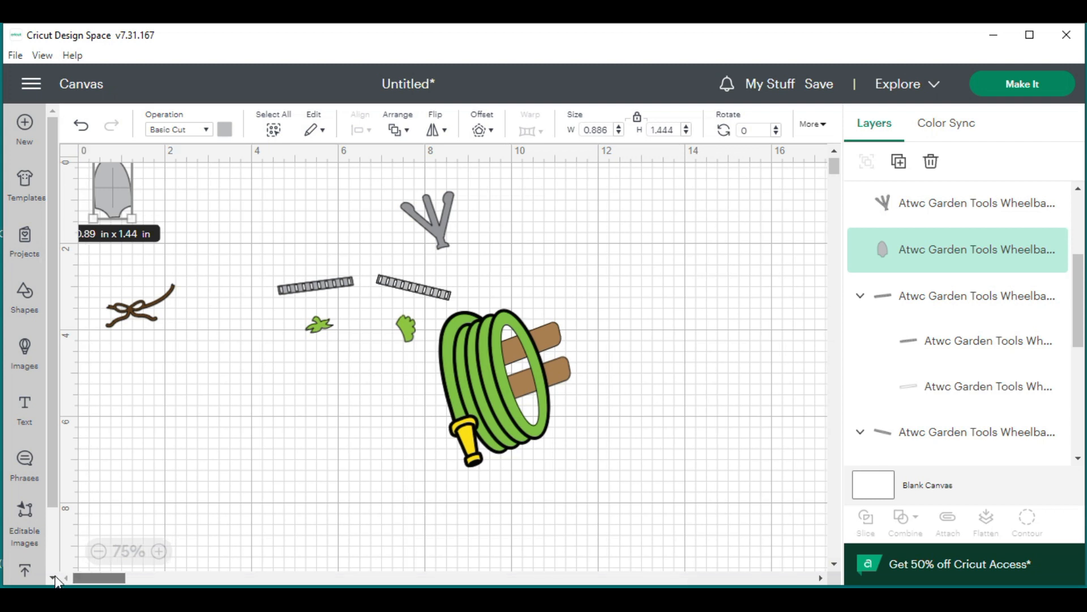
drag(117, 193, 115, 199)
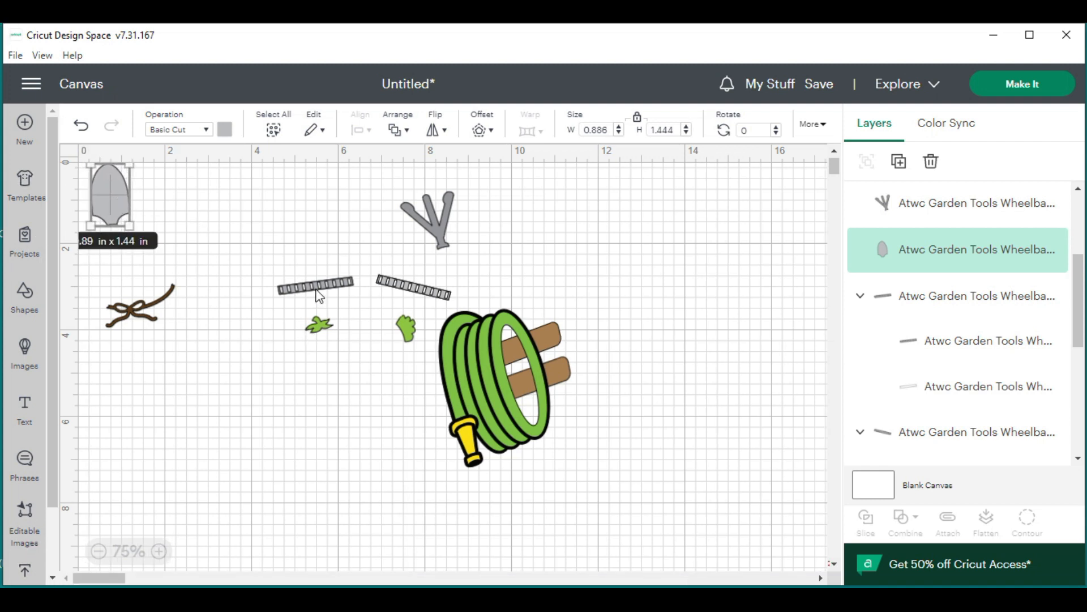
Ungroup both grey striped strips so that their dark and white layers are separate
click(321, 288)
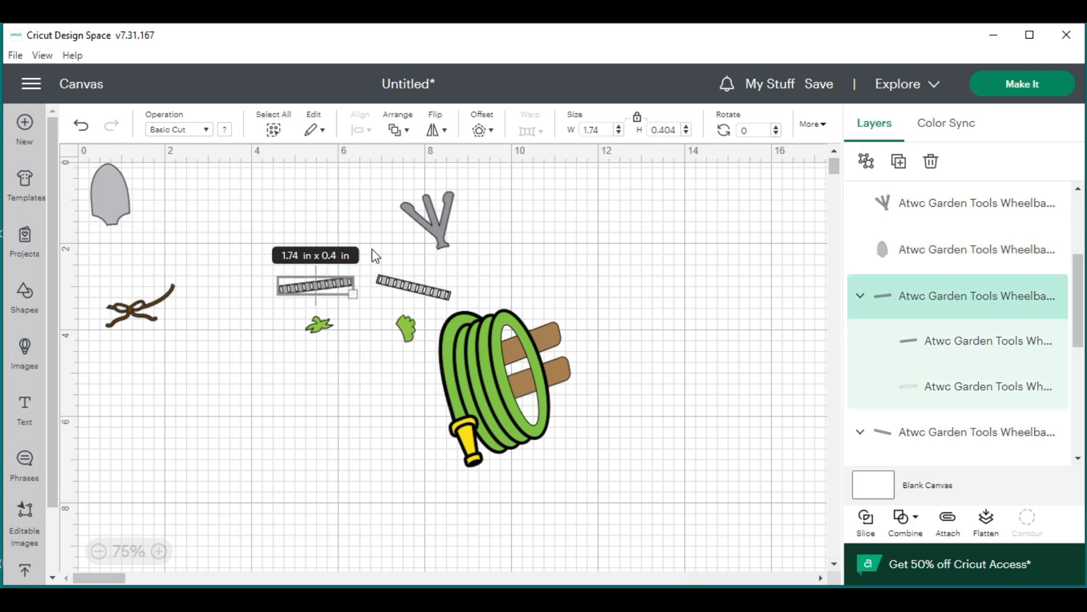
click(866, 164)
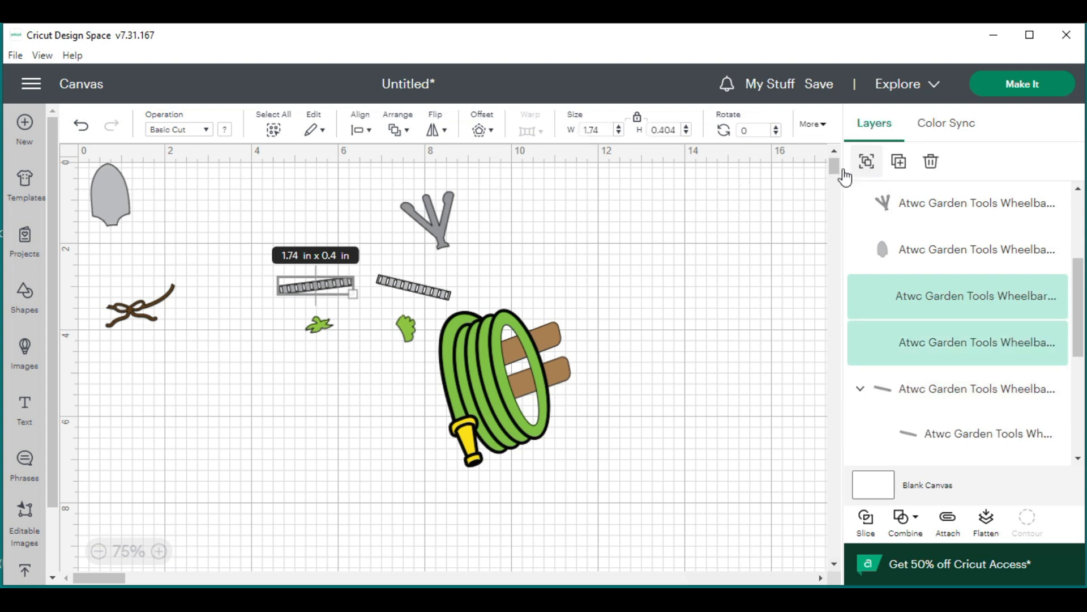
click(422, 292)
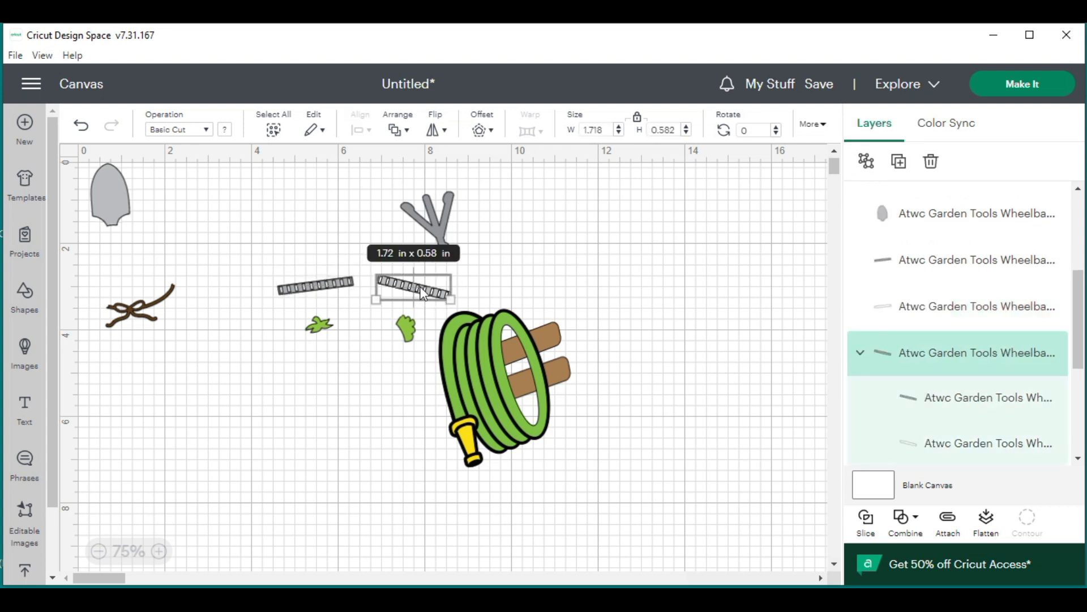
click(865, 164)
click(358, 337)
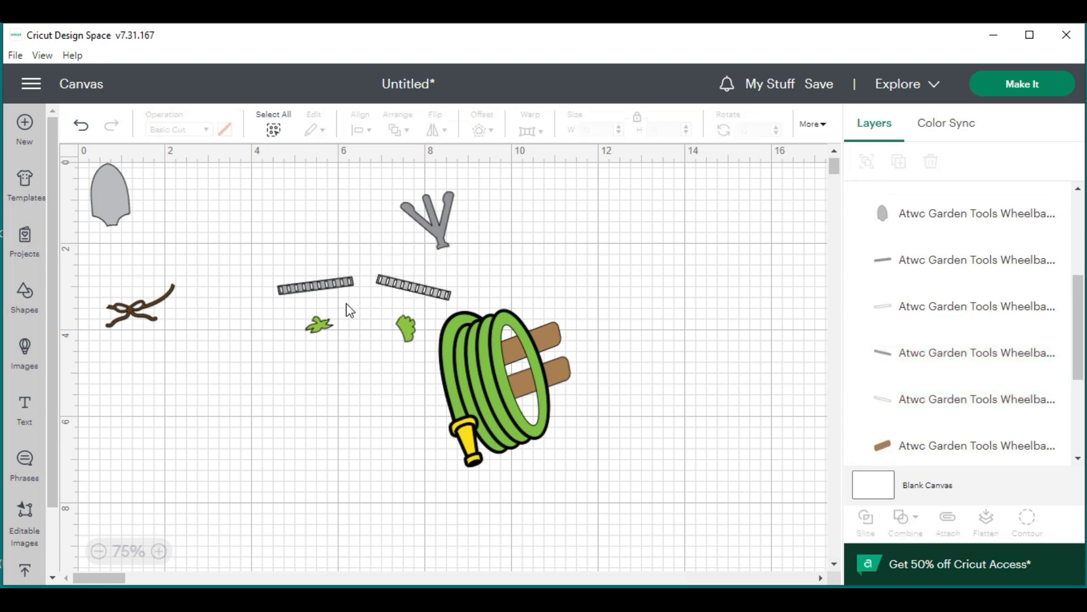
Move the two dark striped strips beside the shovel blade and the grey forked piece to the canvas's 4-inch mark
drag(334, 281, 195, 179)
drag(420, 295, 174, 202)
drag(442, 229, 296, 201)
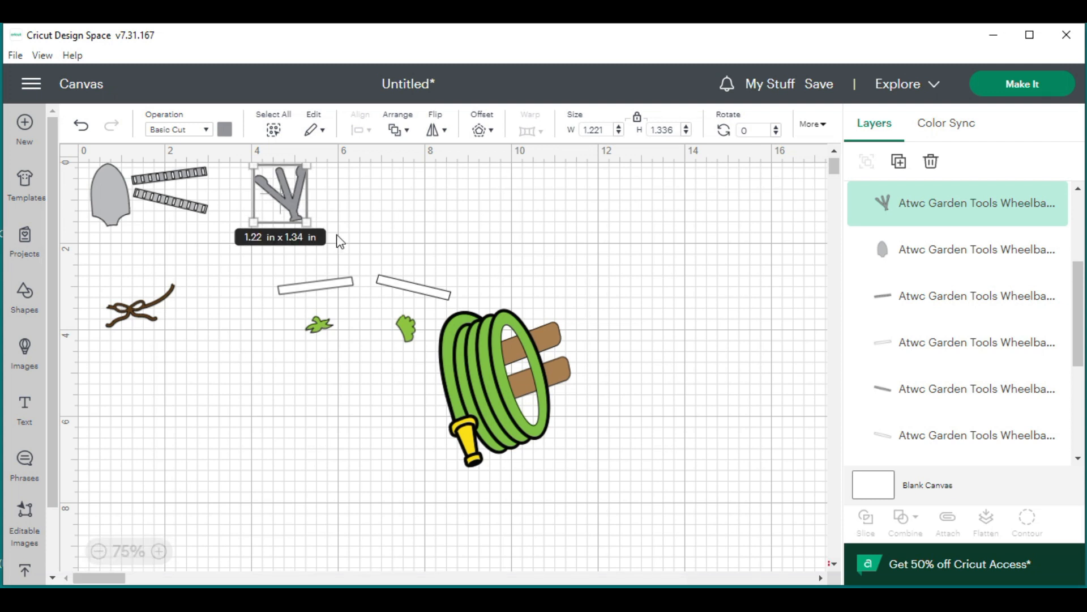
Stack the two white strip backings at the canvas's 8-inch mark and place the brown twine bow above the hose
drag(314, 285, 459, 168)
drag(395, 290, 446, 195)
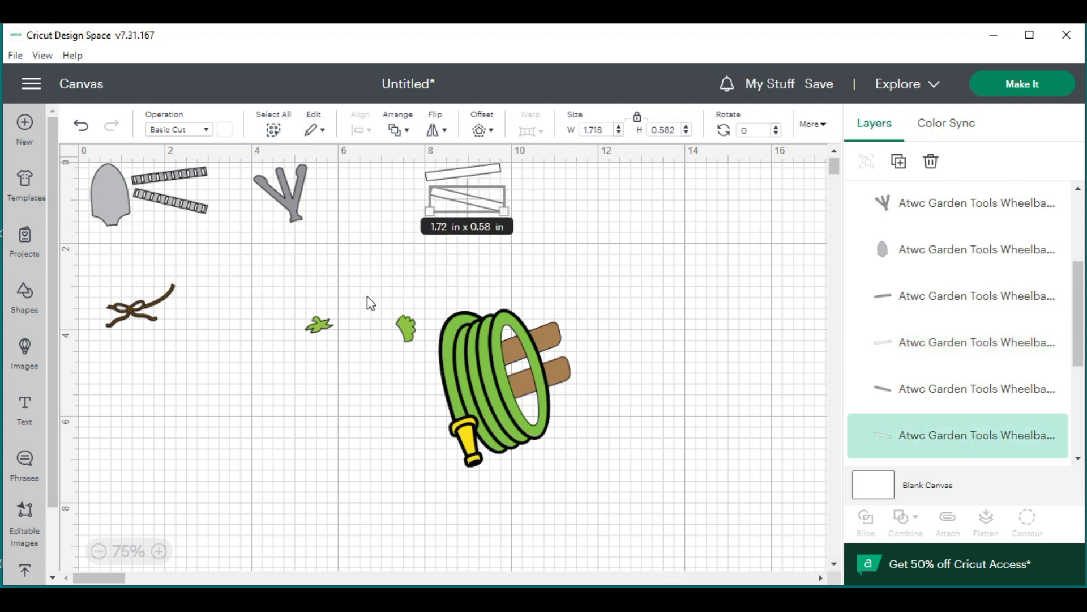
drag(134, 321, 463, 296)
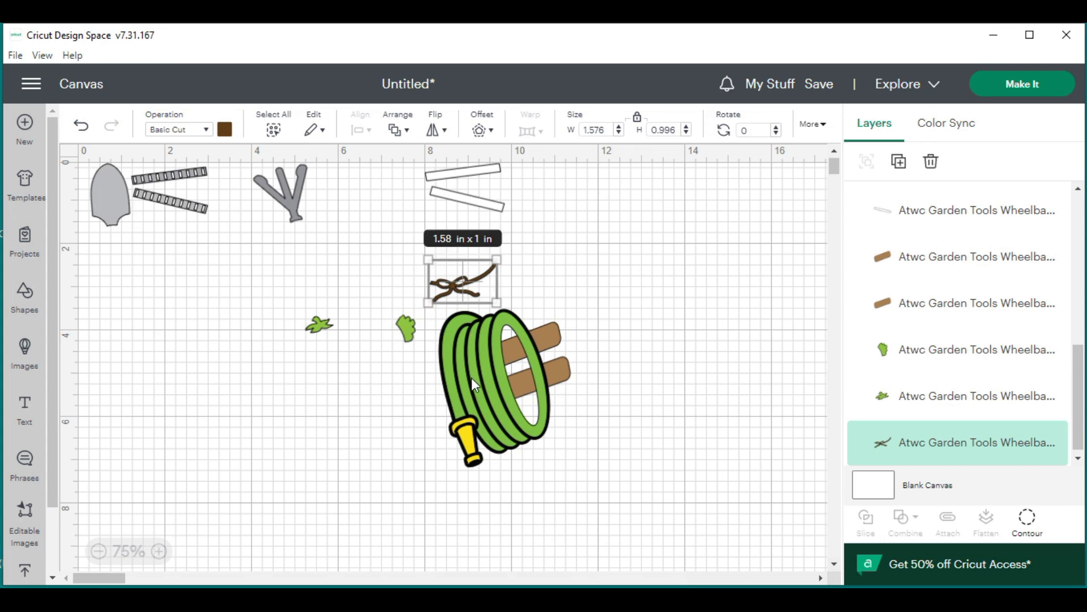
Ungroup the green hose and pull its black outline and yellow nozzle away from the green base
click(473, 378)
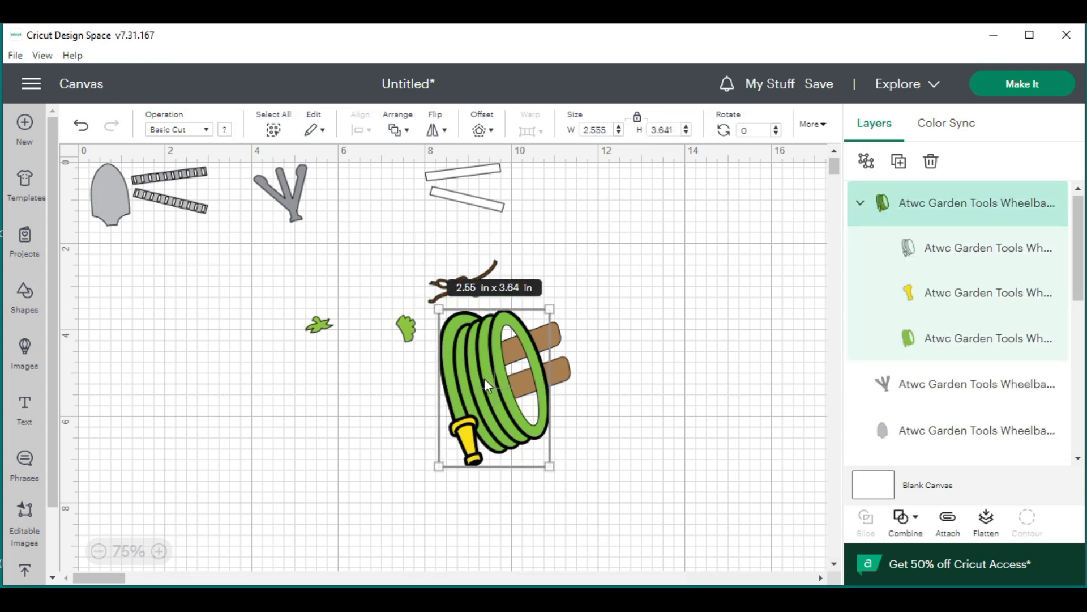
click(867, 164)
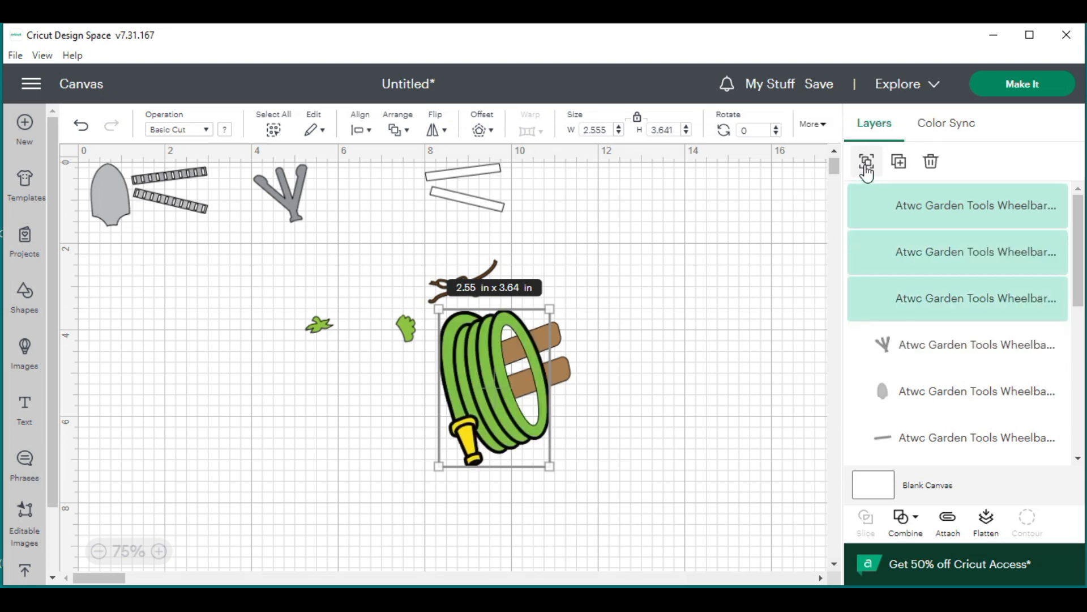
drag(524, 380, 514, 404)
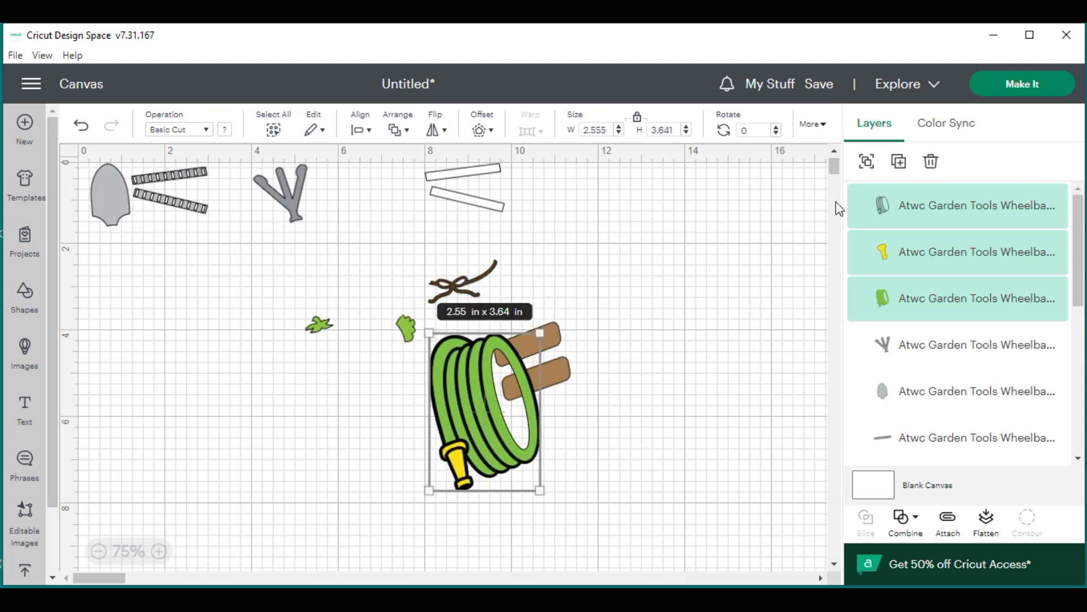
click(467, 411)
drag(472, 400, 642, 334)
drag(450, 458, 638, 473)
Move the green hose base below the shovel blade and place the two small green leaves beside it
drag(477, 410, 130, 370)
drag(320, 326, 196, 313)
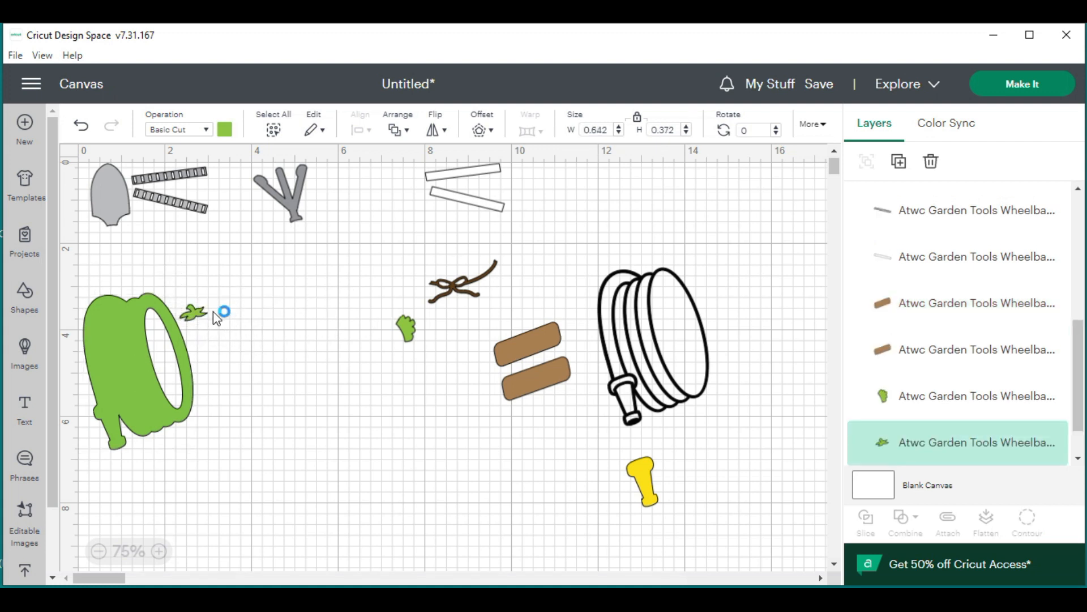
drag(407, 333, 195, 335)
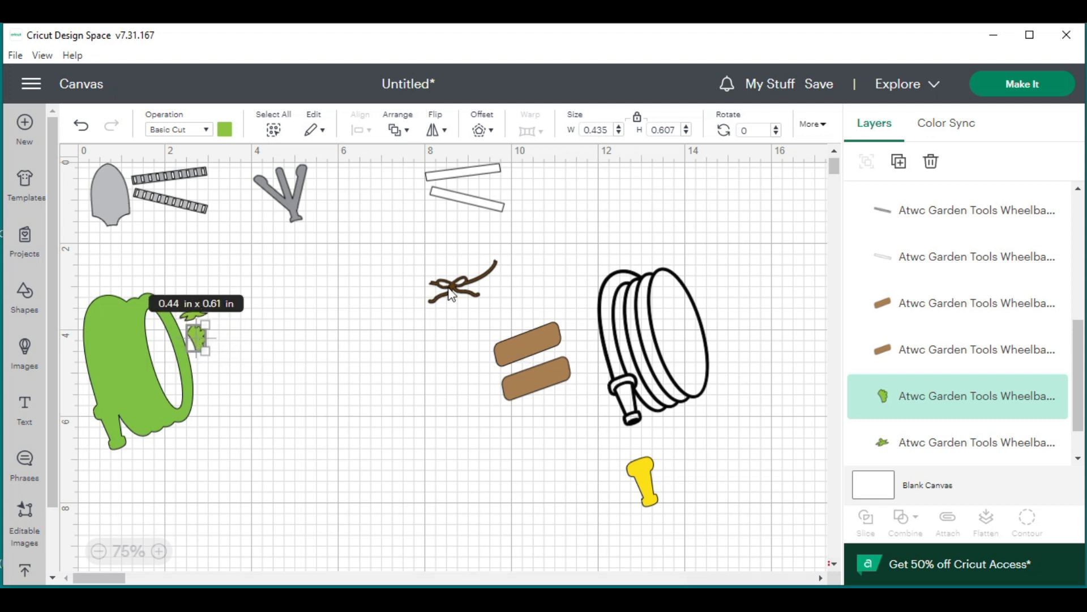
Place the twine bow and black hose outline below the forked piece, and the brown handles and yellow nozzle below the white strips
drag(458, 294, 285, 321)
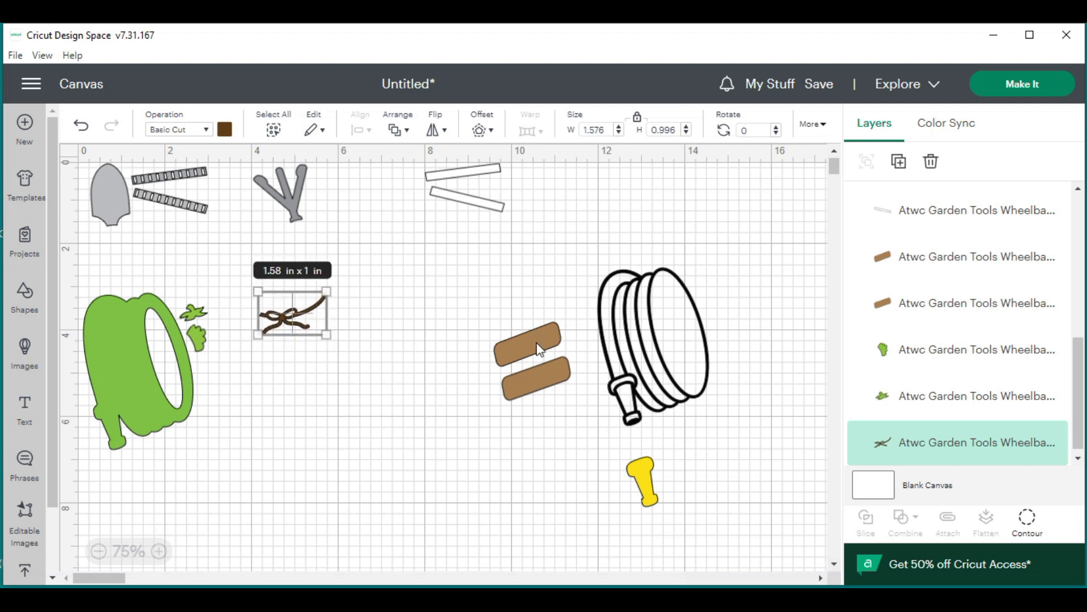
drag(472, 352, 574, 405)
drag(531, 349, 471, 316)
drag(611, 338, 299, 476)
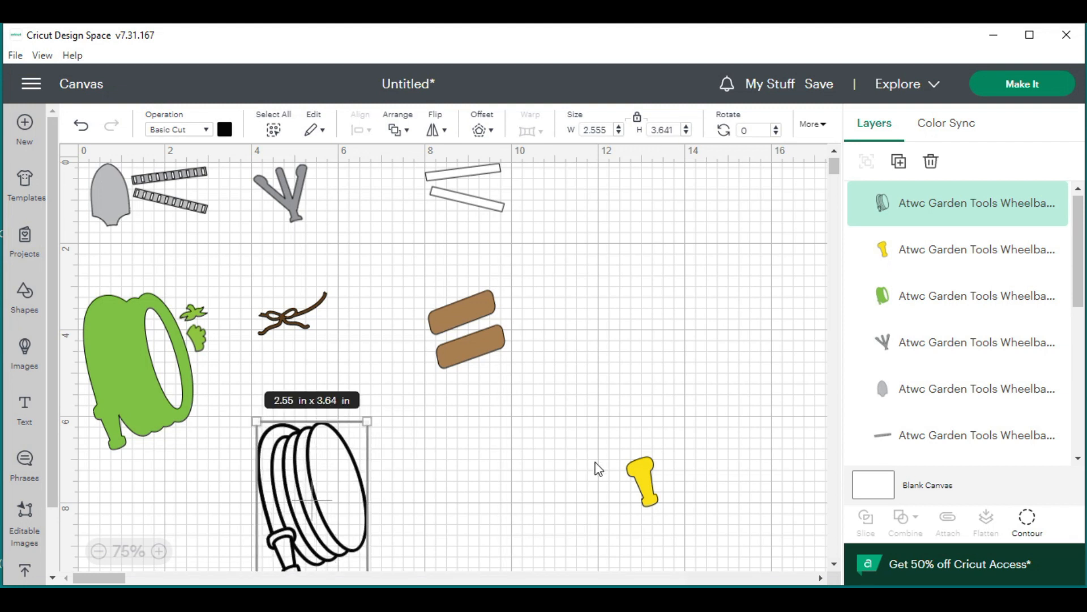
drag(643, 473, 448, 443)
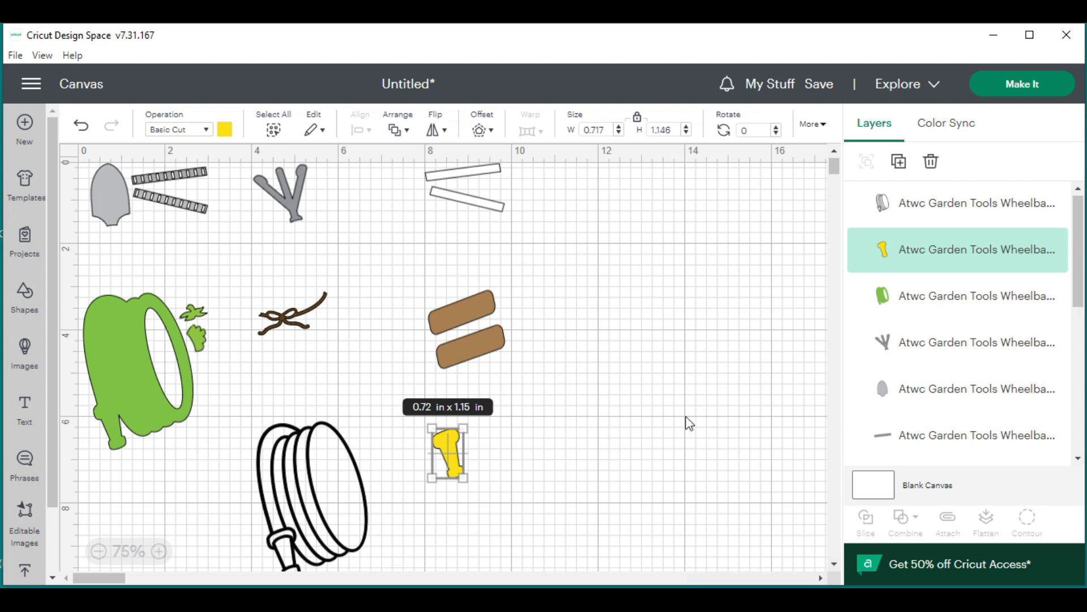
Select all the arranged garden tool pieces and attach them into one layout
scroll(1053, 295, down, 2)
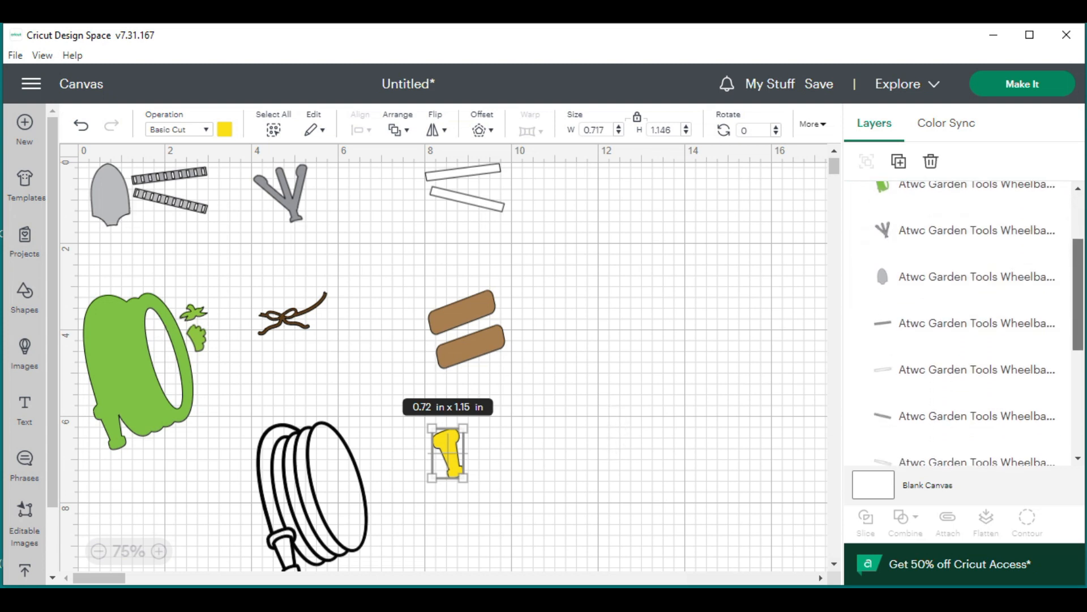
scroll(1083, 398, down, 4)
scroll(1083, 398, up, 3)
drag(629, 555, 75, 158)
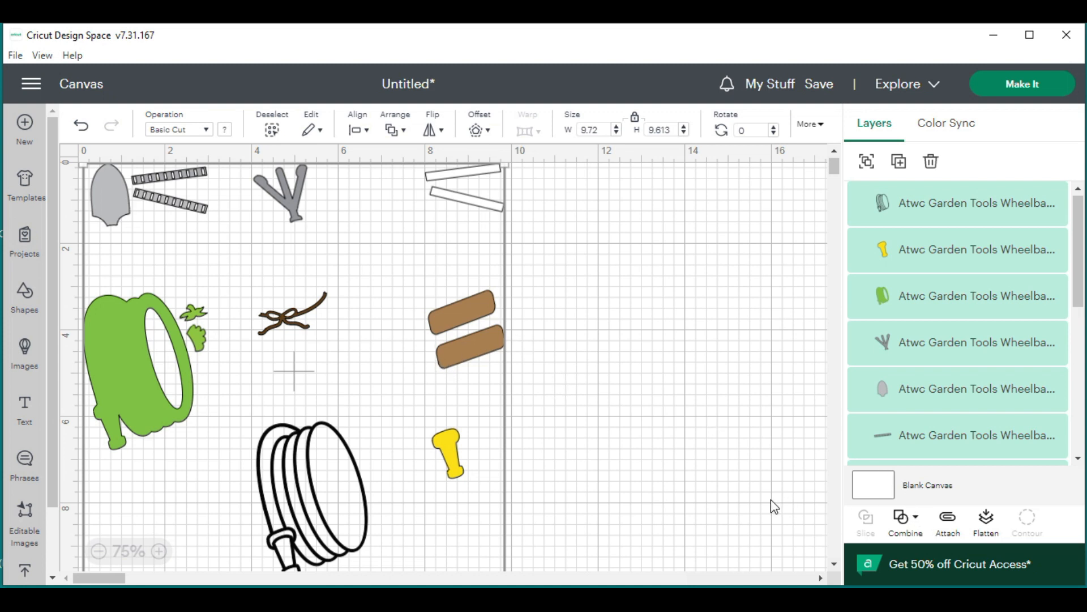
click(948, 525)
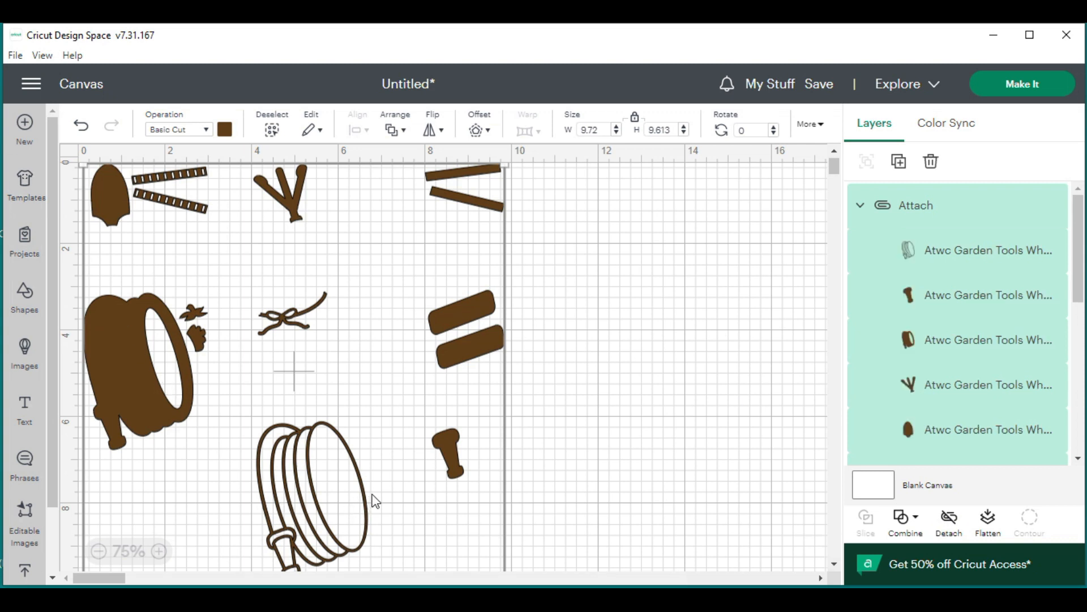
Send the attached layout to cutting, check its placement on the 12 in x 12 in mat and continue to the machine setup
click(1023, 85)
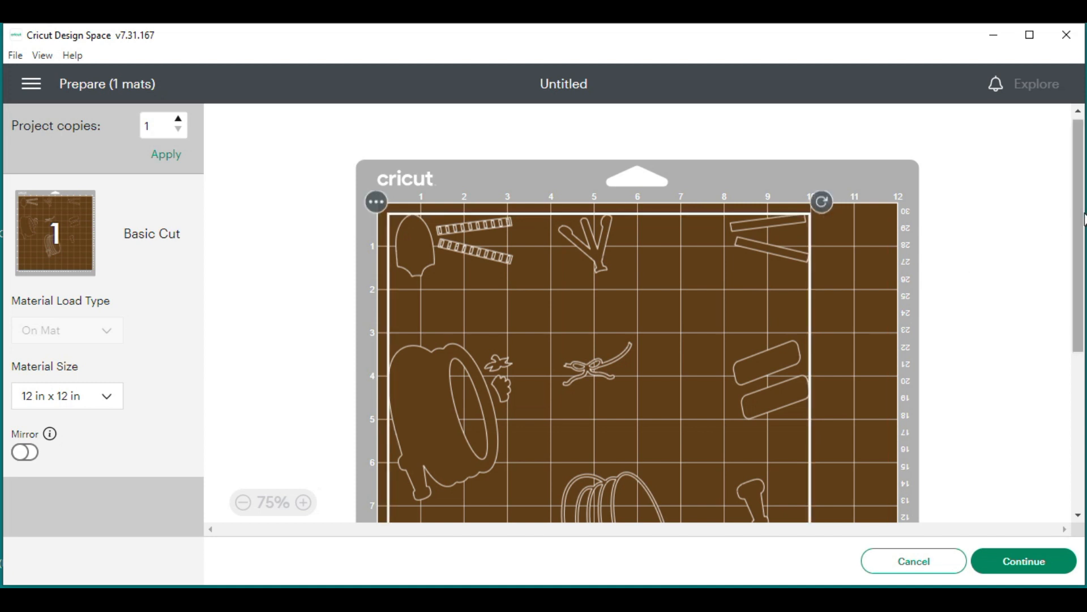
scroll(1069, 283, down, 2)
drag(1067, 280, 1064, 282)
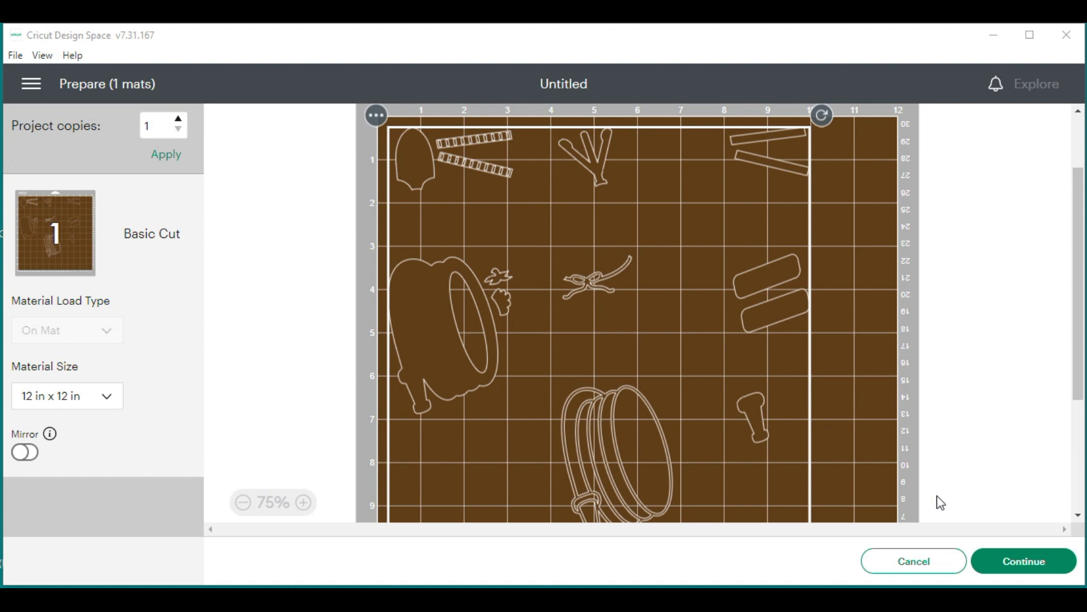
click(1014, 555)
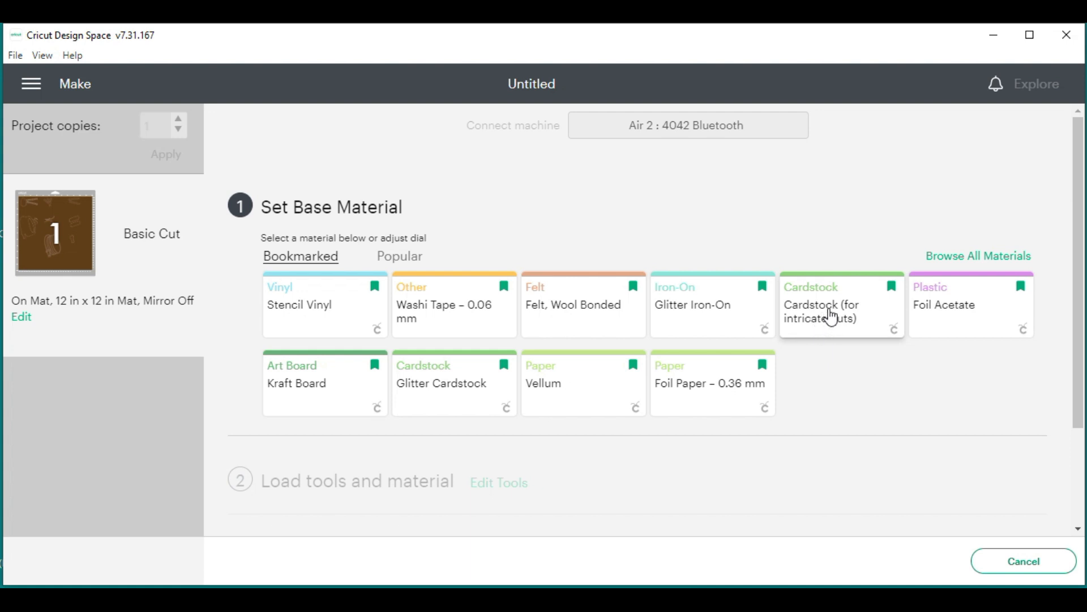
Set the base material to Cardstock (for intricate cuts) from the full materials list
click(958, 261)
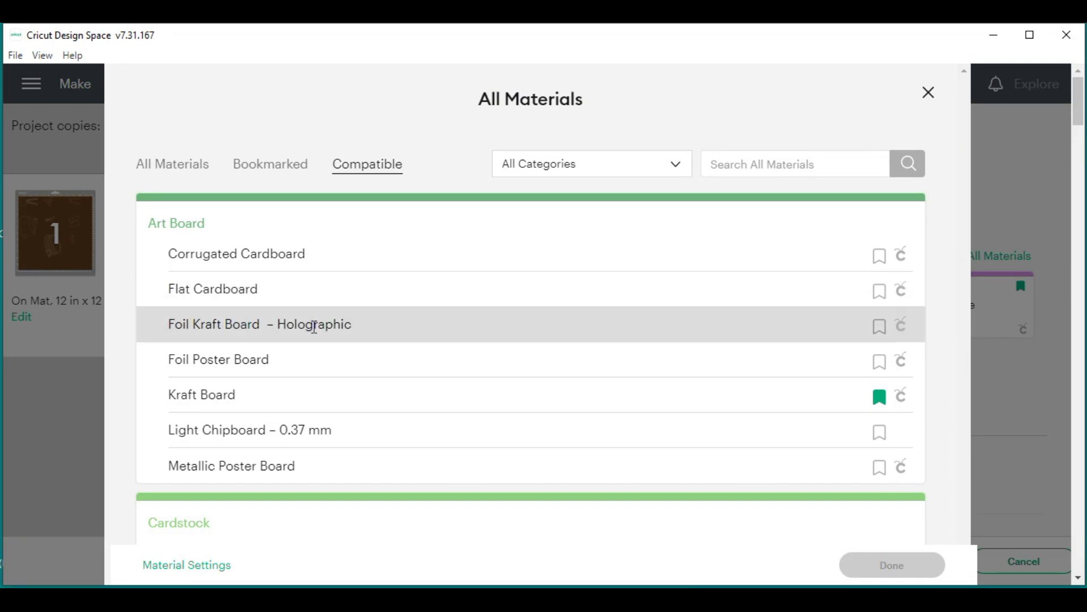
scroll(310, 324, down, 3)
scroll(310, 328, down, 3)
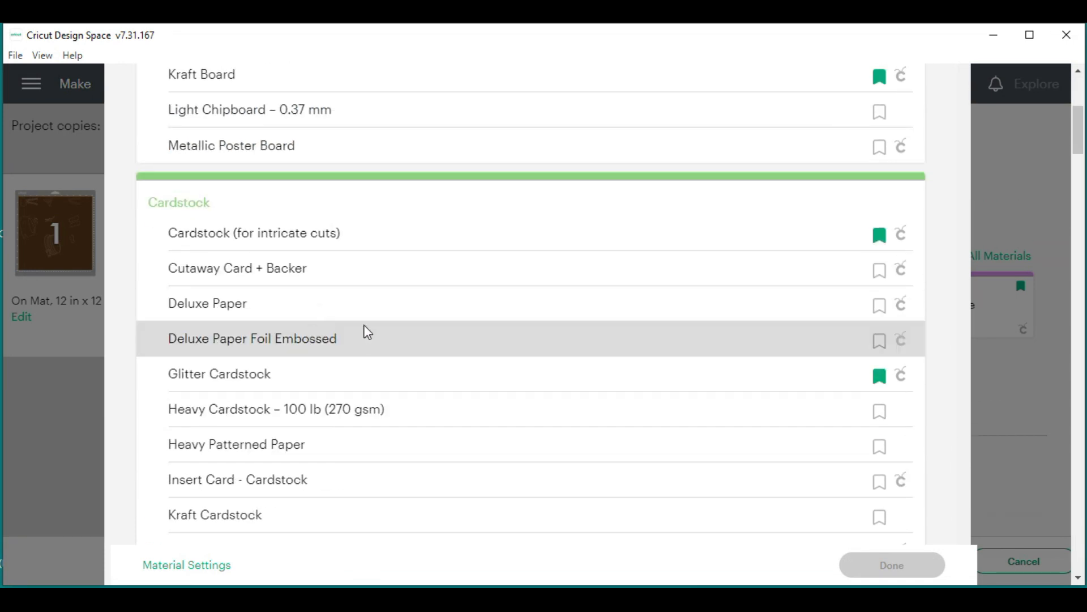
click(223, 236)
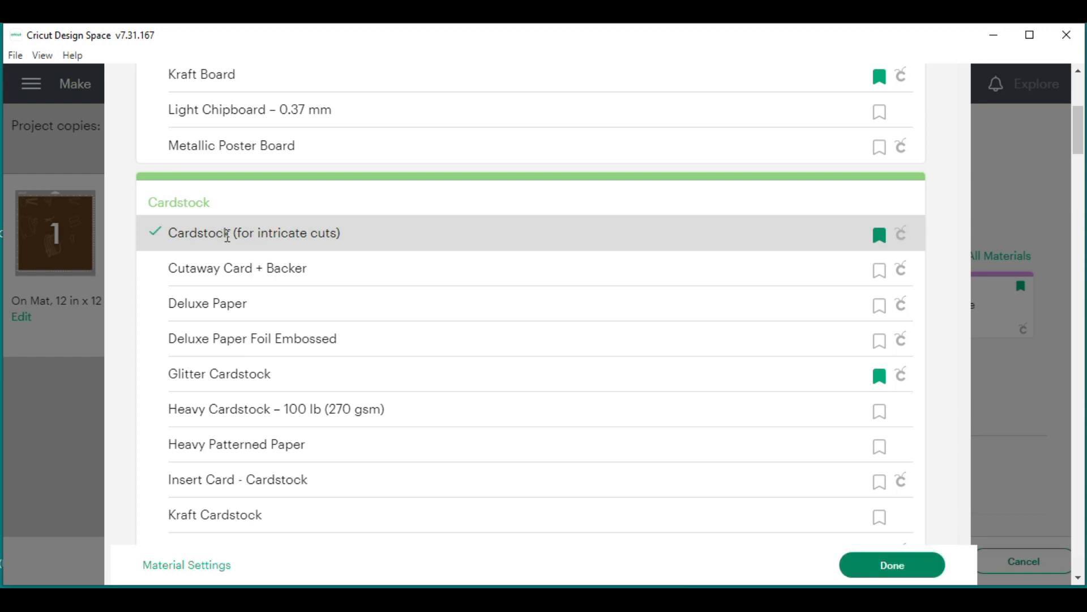
click(867, 561)
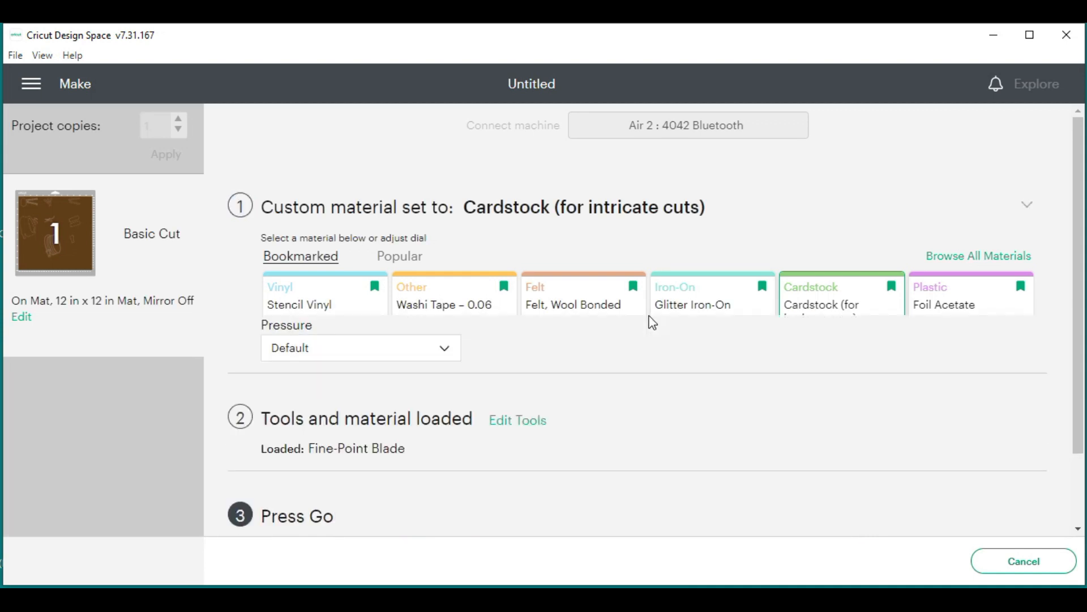